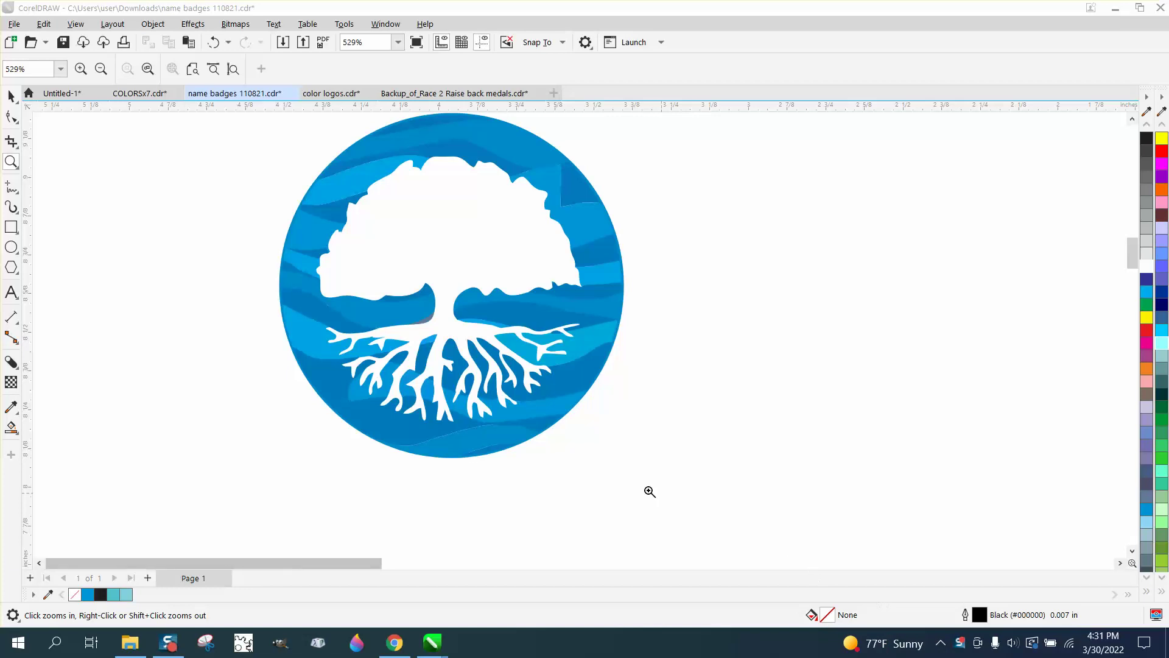
Select the blue tree logo group and duplicate it below the original with Ctrl+D.
{"action": "scroll", "coordinate": [596, 430], "scroll_direction": "up", "scroll_amount": 1}
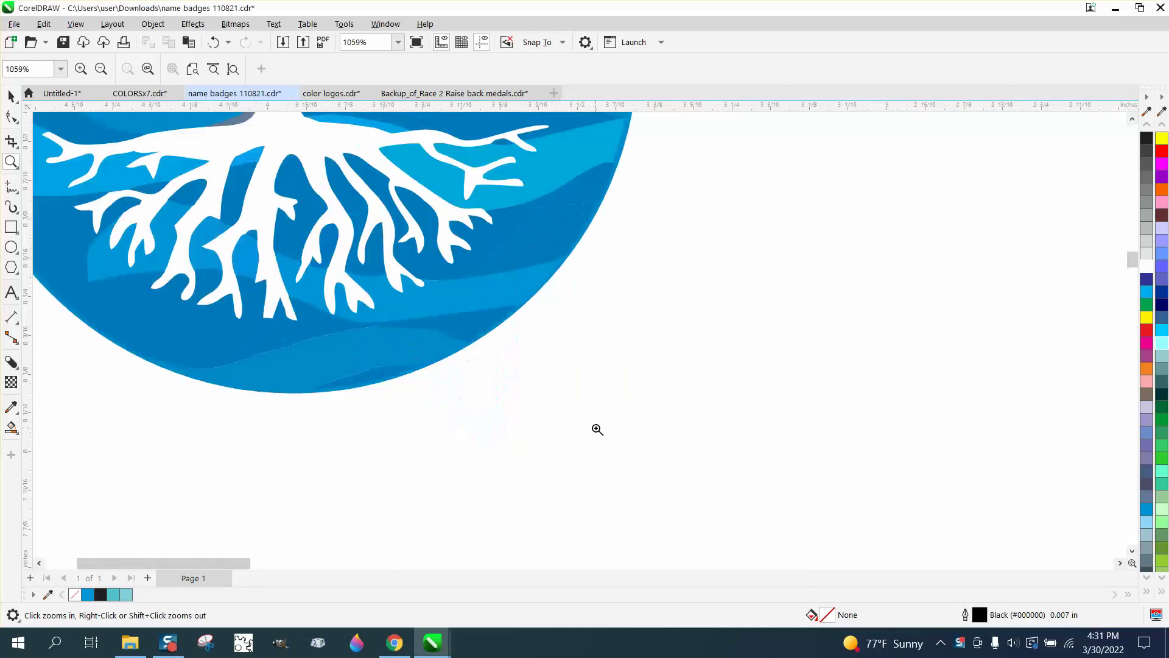
{"action": "scroll", "coordinate": [595, 431], "scroll_direction": "down", "scroll_amount": 3}
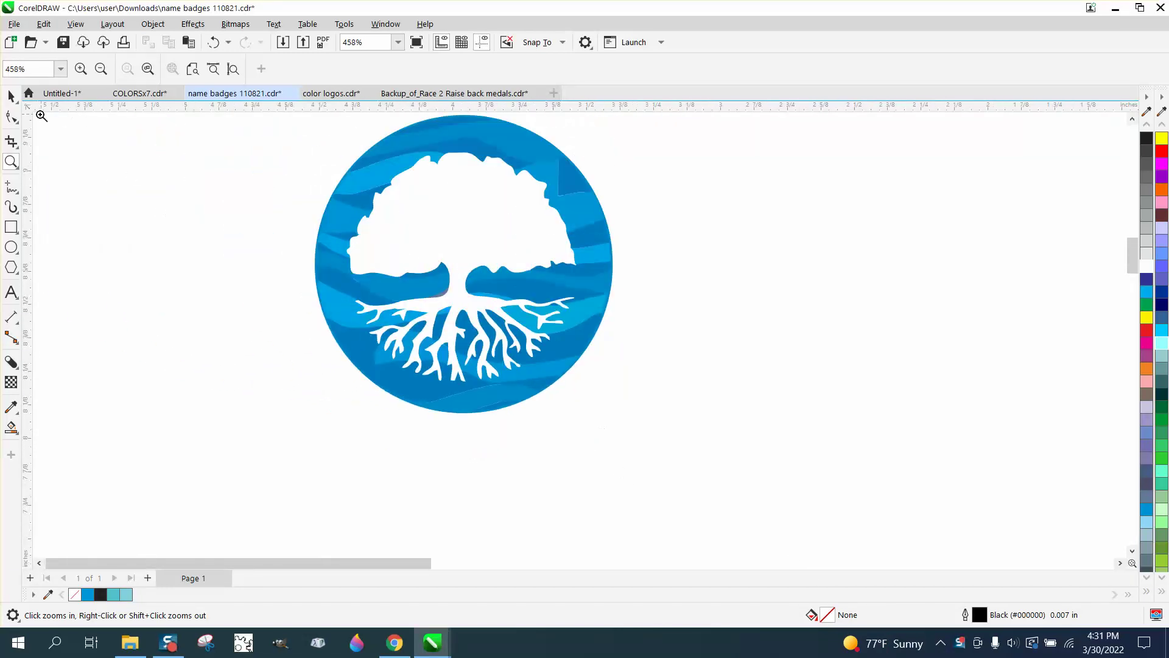
{"action": "left_click", "coordinate": [11, 96]}
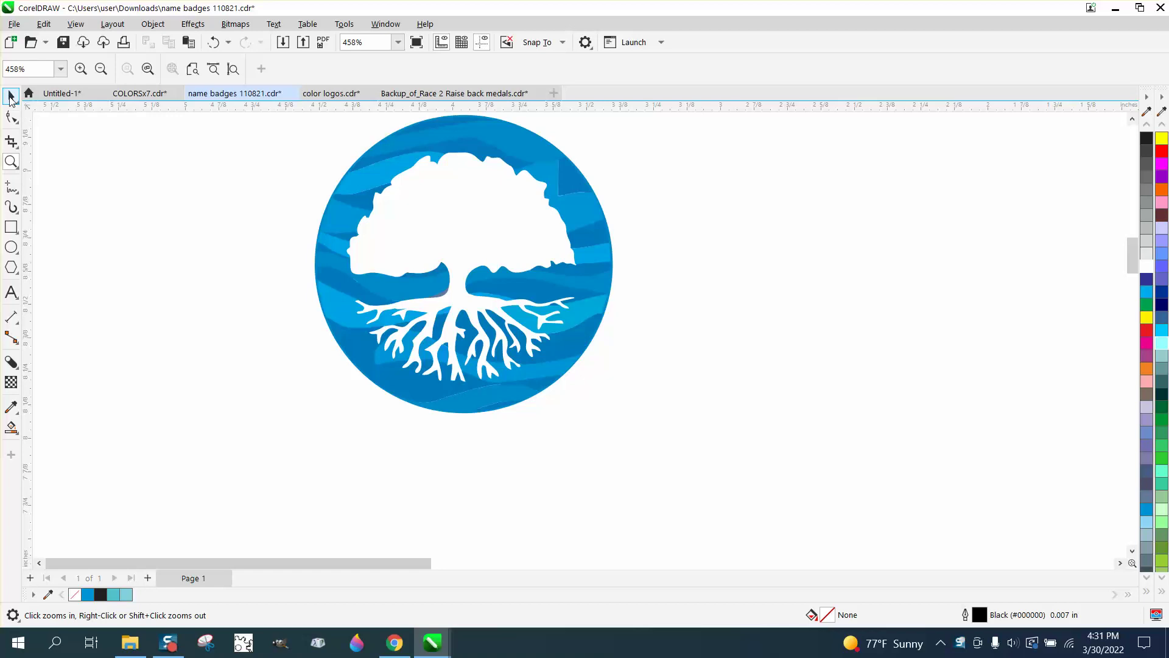
{"action": "left_click", "coordinate": [483, 150]}
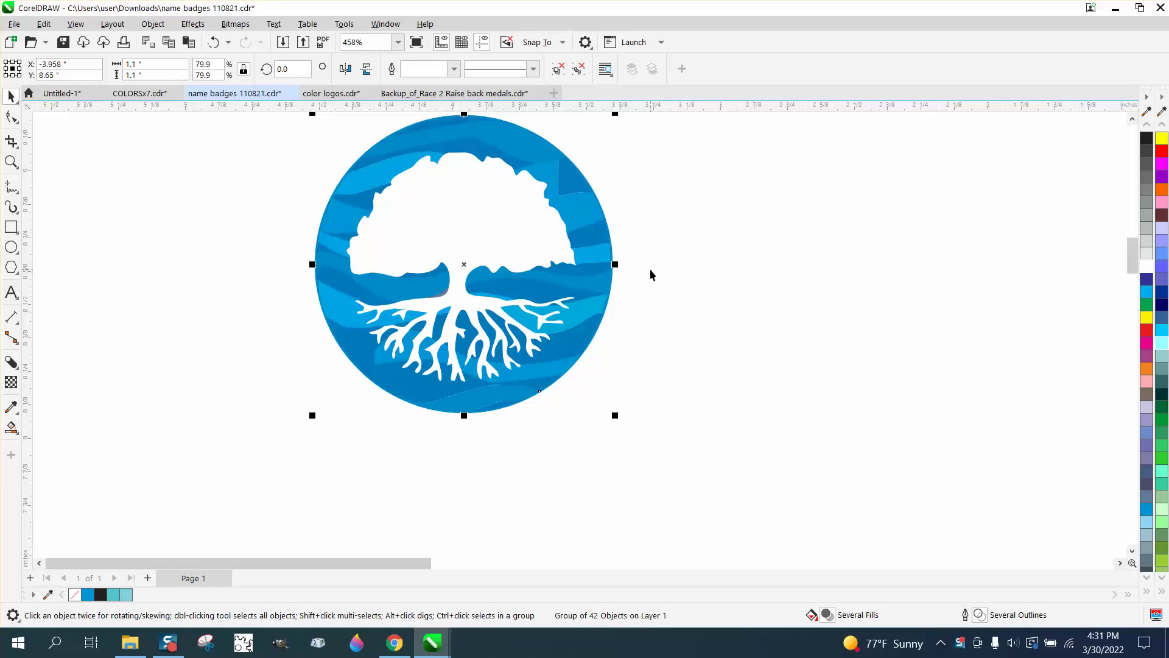
{"action": "key", "text": "ctrl+d"}
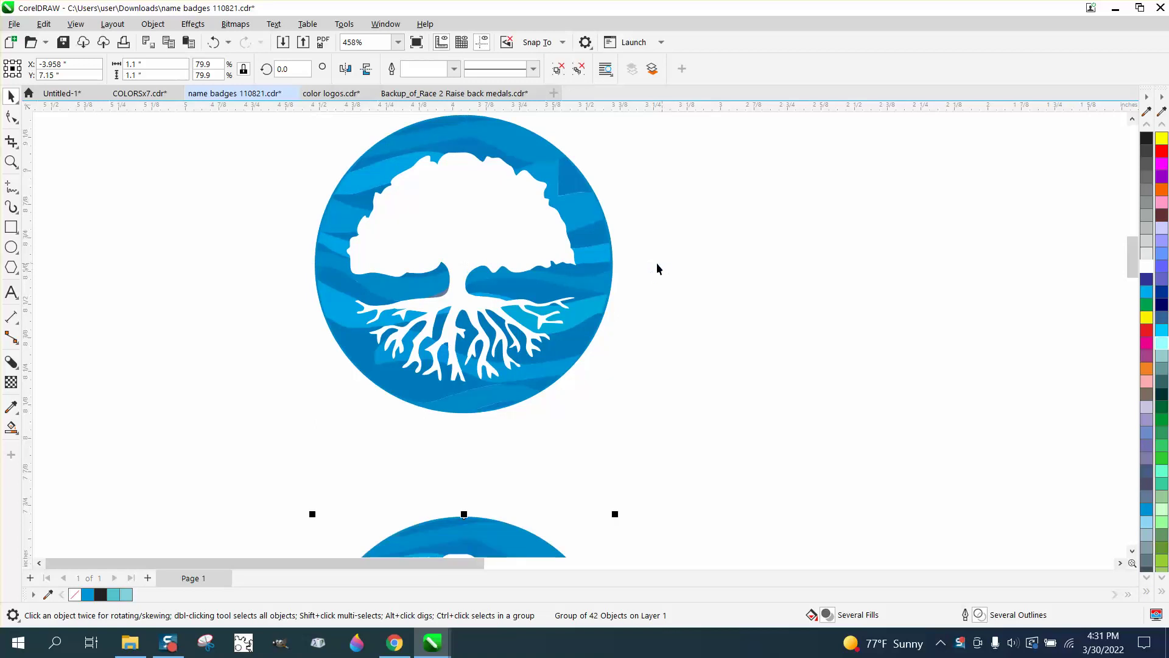
Zoom out and ungroup the copied logo into its separate shapes.
{"action": "scroll", "coordinate": [649, 265], "scroll_direction": "down", "scroll_amount": 2}
{"action": "scroll", "coordinate": [648, 262], "scroll_direction": "down", "scroll_amount": 1}
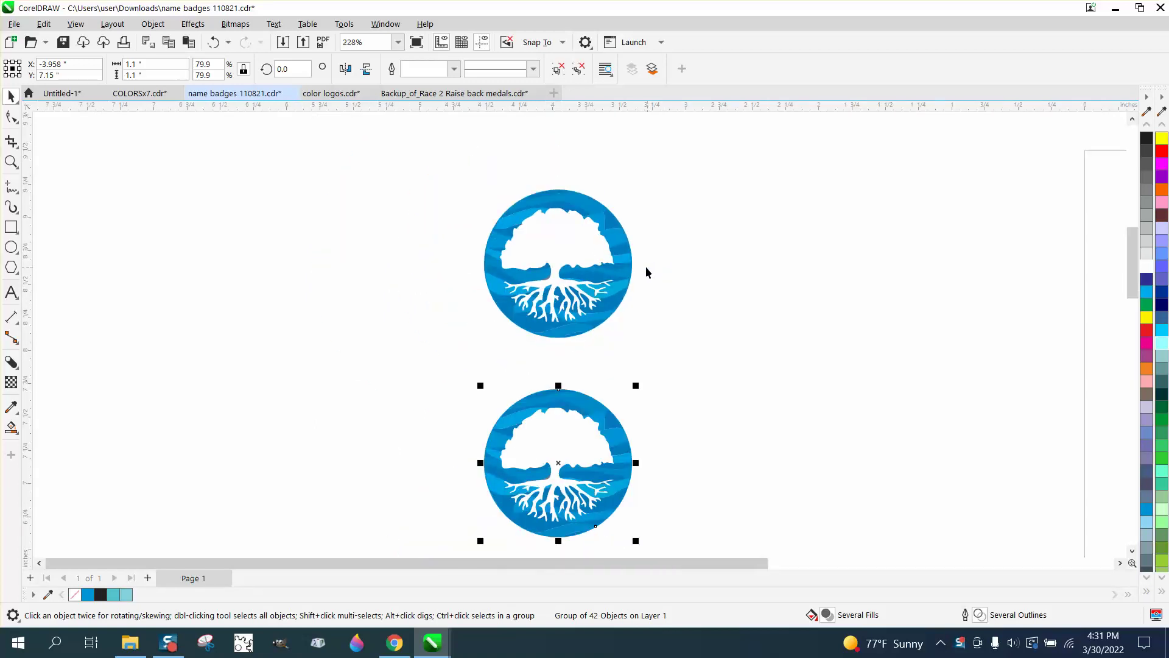
{"action": "left_click", "coordinate": [152, 24]}
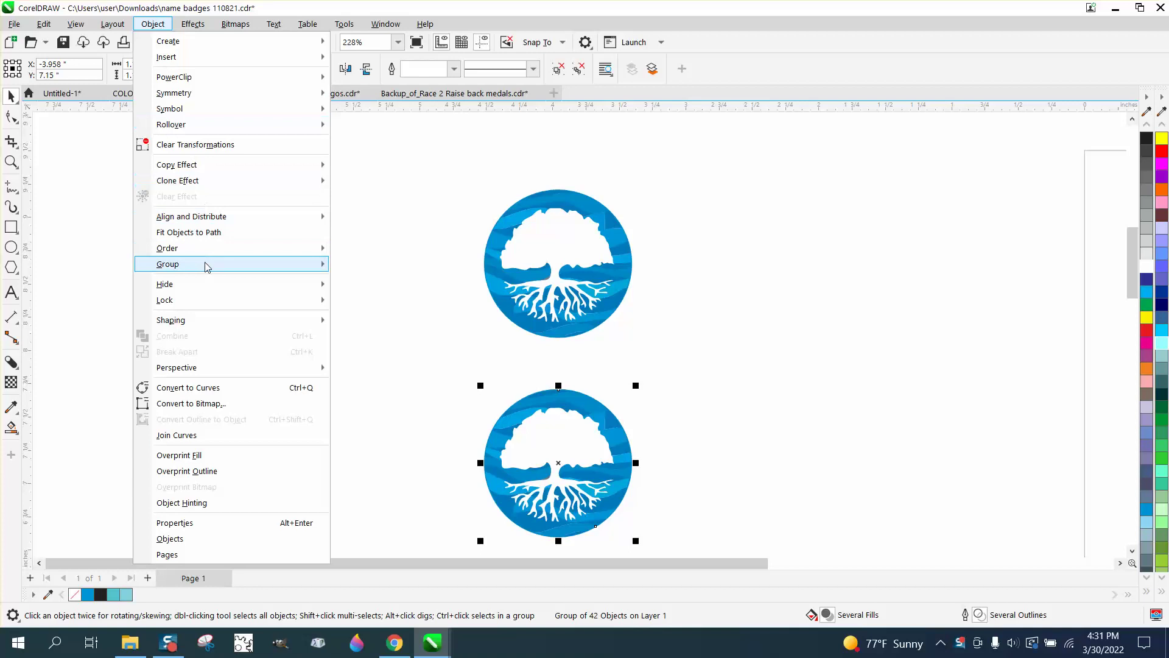
{"action": "mouse_move", "coordinate": [204, 263]}
{"action": "left_click", "coordinate": [365, 282]}
{"action": "left_click", "coordinate": [449, 334]}
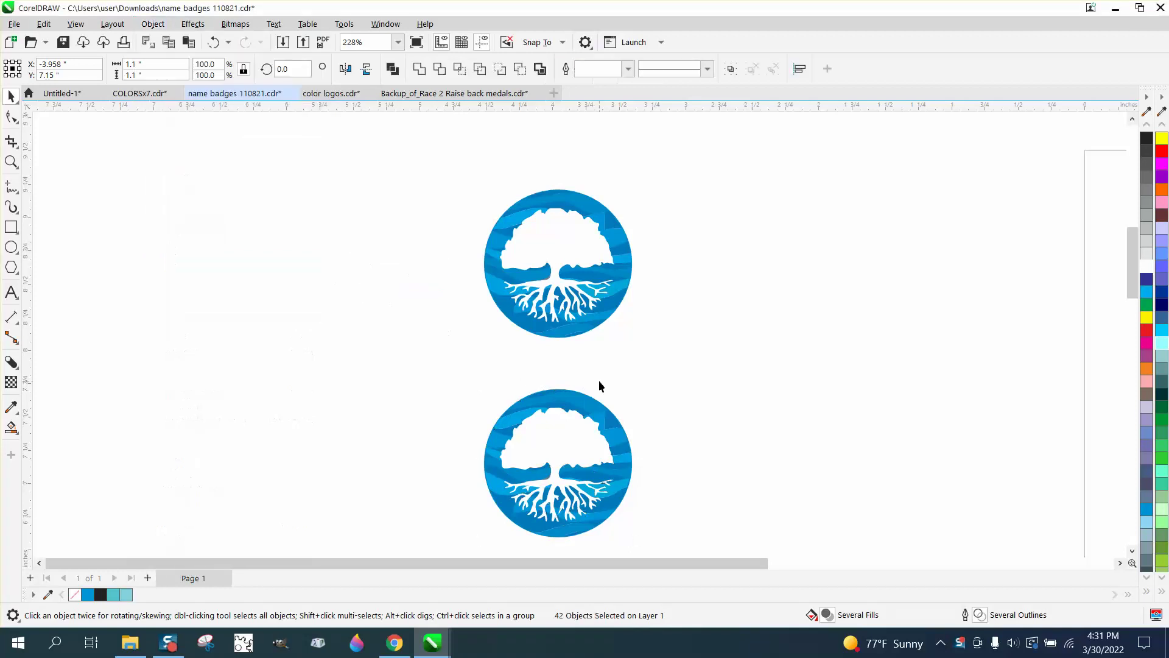
{"action": "left_click", "coordinate": [588, 403]}
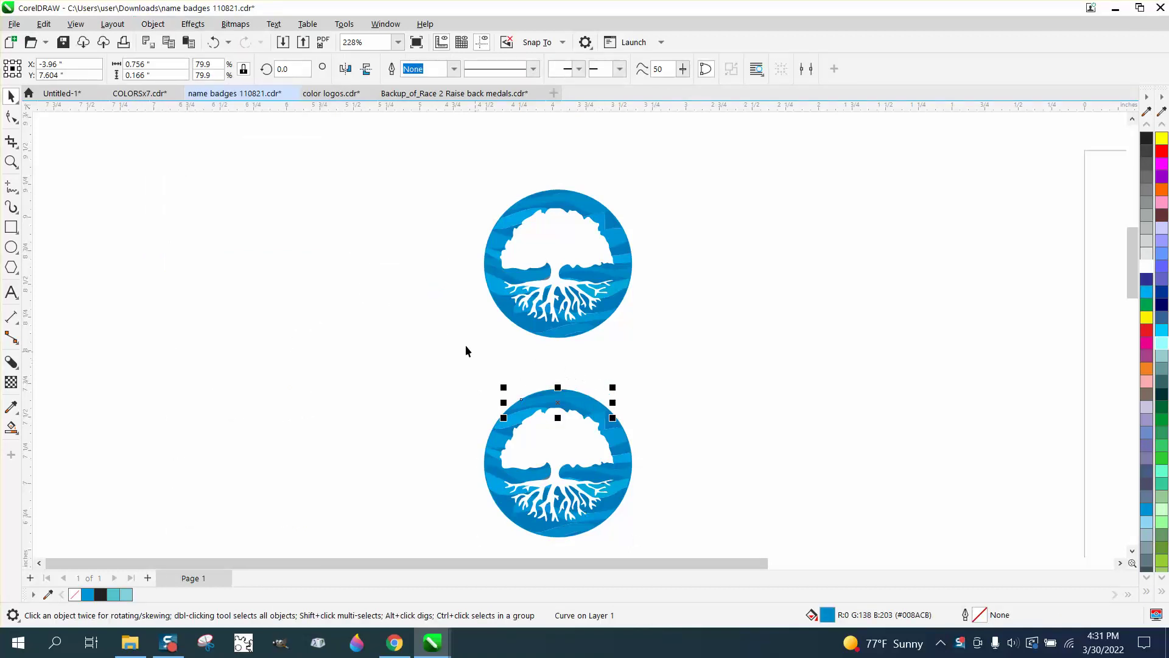
{"action": "left_click", "coordinate": [489, 135]}
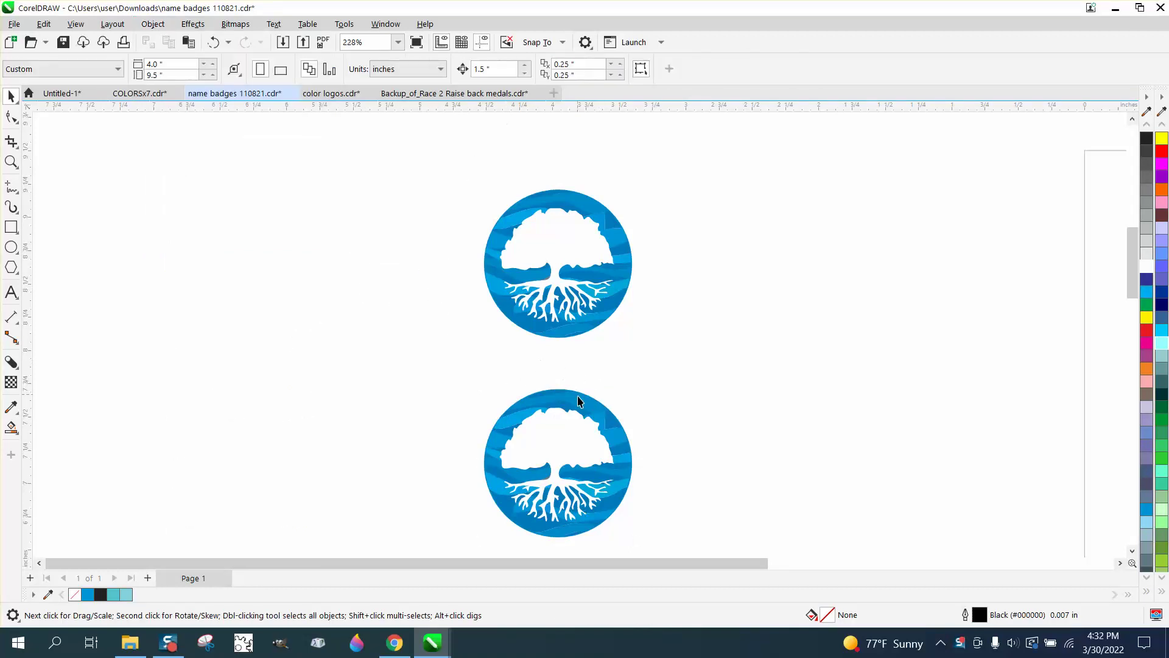
Zoom into the lower copy and move its dark blue wave shapes right using Ctrl+R.
{"action": "left_click", "coordinate": [11, 161]}
{"action": "left_click_drag", "start_coordinate": [456, 362], "coordinate": [711, 554]}
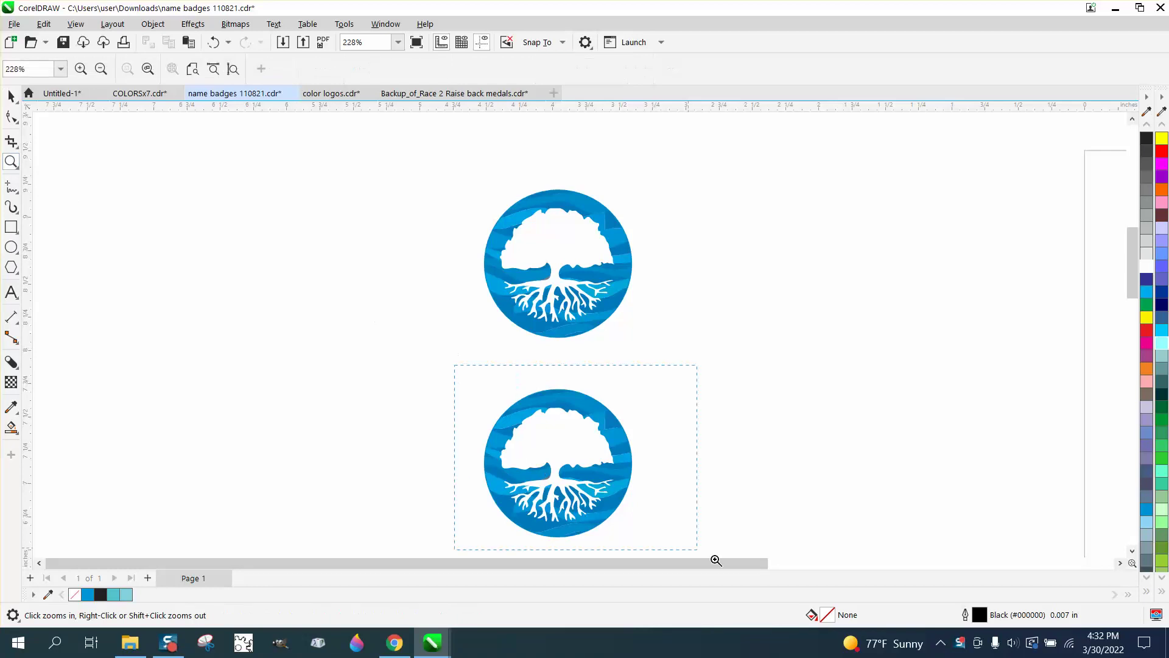
{"action": "left_click", "coordinate": [11, 96]}
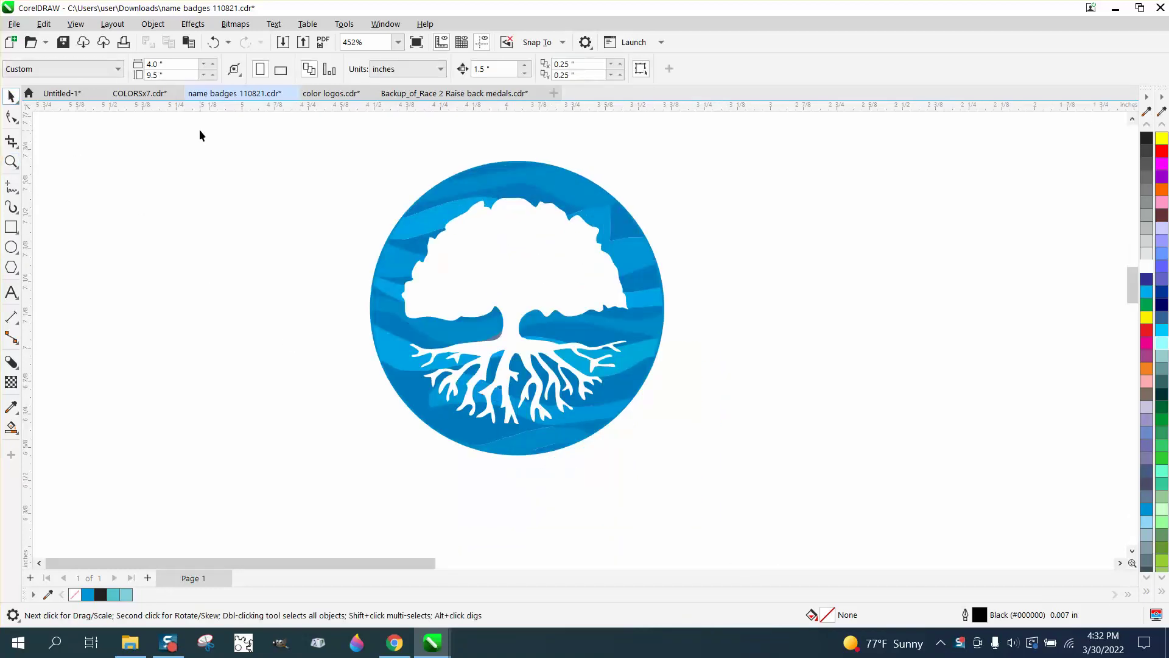
{"action": "left_click", "coordinate": [499, 168]}
{"action": "key", "text": "ctrl+r"}
{"action": "left_click", "coordinate": [529, 197]}
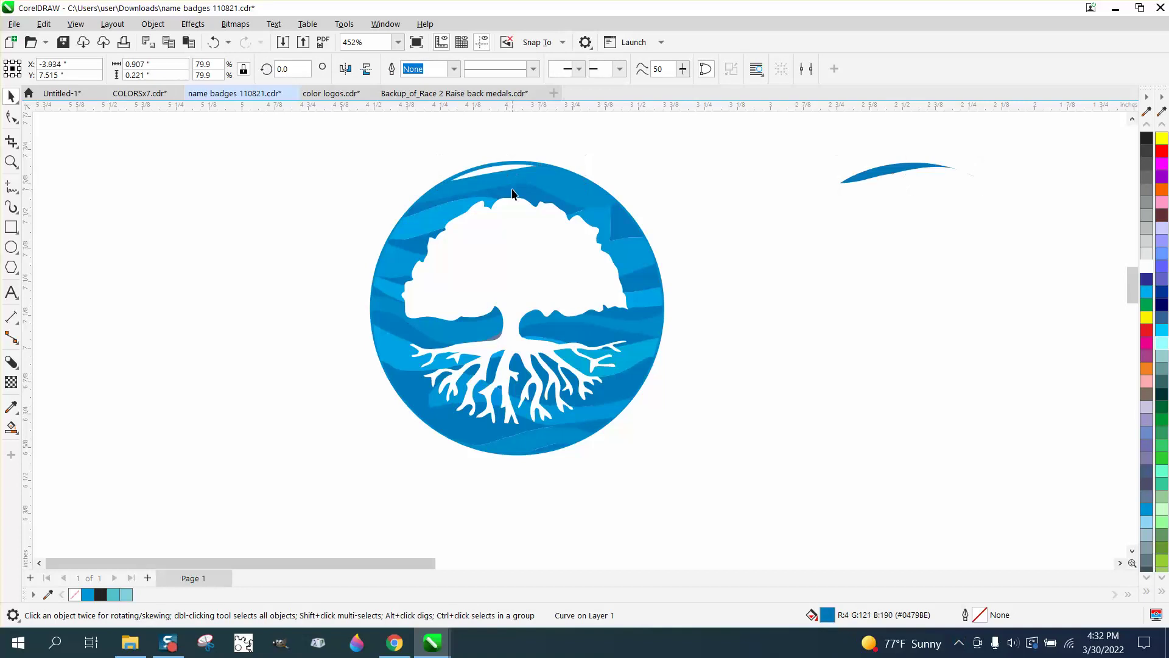
{"action": "key", "text": "ctrl+r"}
{"action": "left_click", "coordinate": [640, 279]}
{"action": "key", "text": "ctrl+r"}
{"action": "left_click", "coordinate": [645, 316]}
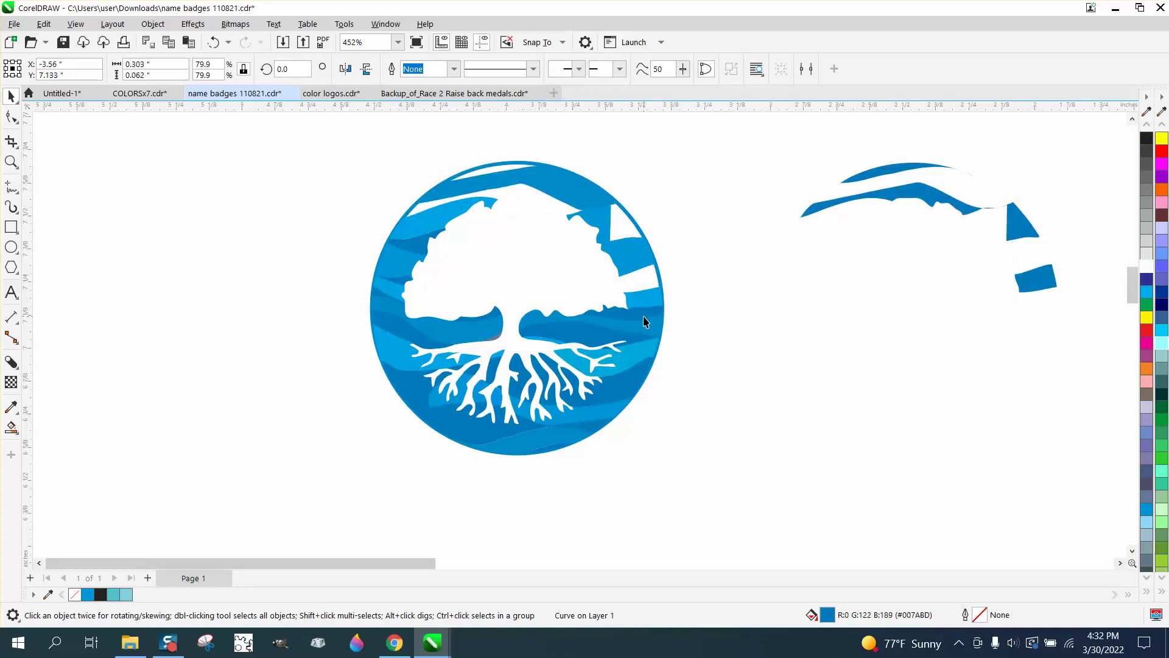
{"action": "key", "text": "ctrl+r"}
{"action": "left_click", "coordinate": [606, 344]}
{"action": "key", "text": "ctrl+r"}
{"action": "left_click", "coordinate": [634, 389]}
{"action": "key", "text": "ctrl+r"}
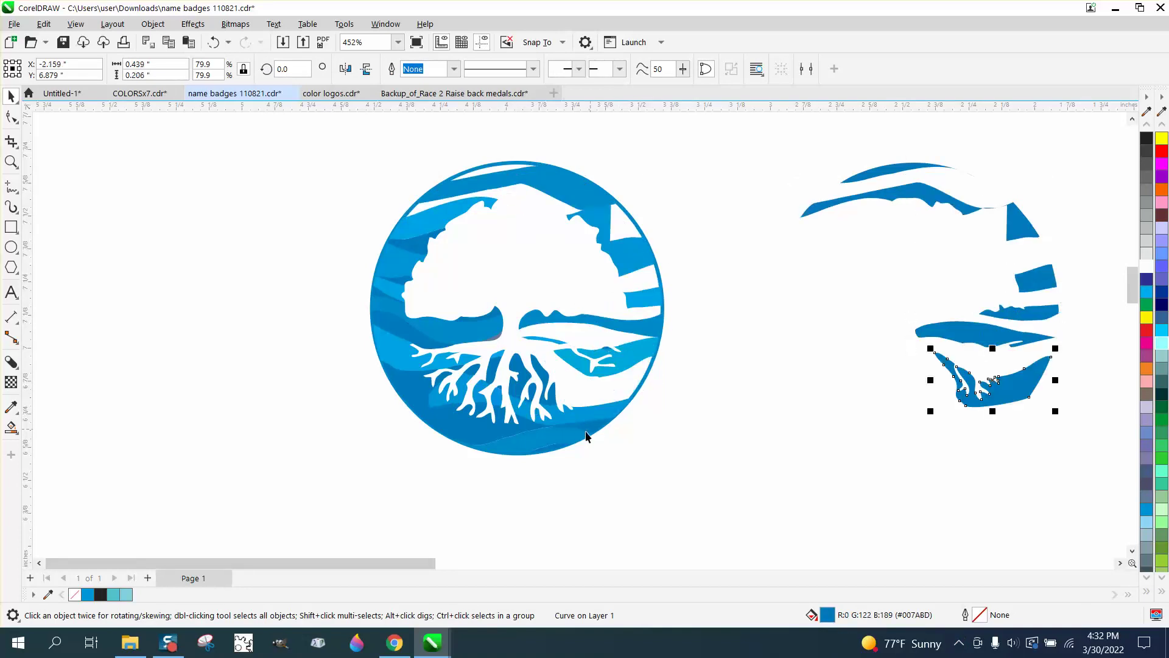
{"action": "left_click", "coordinate": [588, 429]}
{"action": "key", "text": "ctrl+r"}
Move the dark root-wave, bottom sliver and four dark root shapes over to the right.
{"action": "left_click", "coordinate": [528, 449]}
{"action": "key", "text": "ctrl+r"}
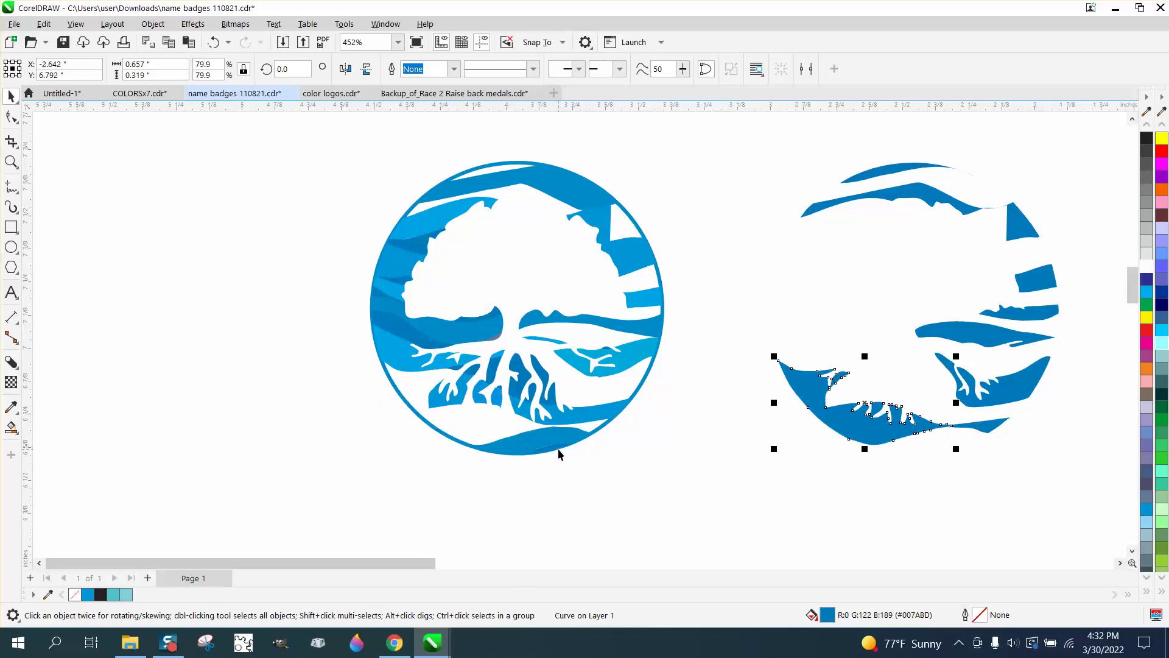
{"action": "left_click", "coordinate": [559, 451]}
{"action": "key", "text": "ctrl+r"}
{"action": "left_click", "coordinate": [473, 379]}
{"action": "key", "text": "ctrl+r"}
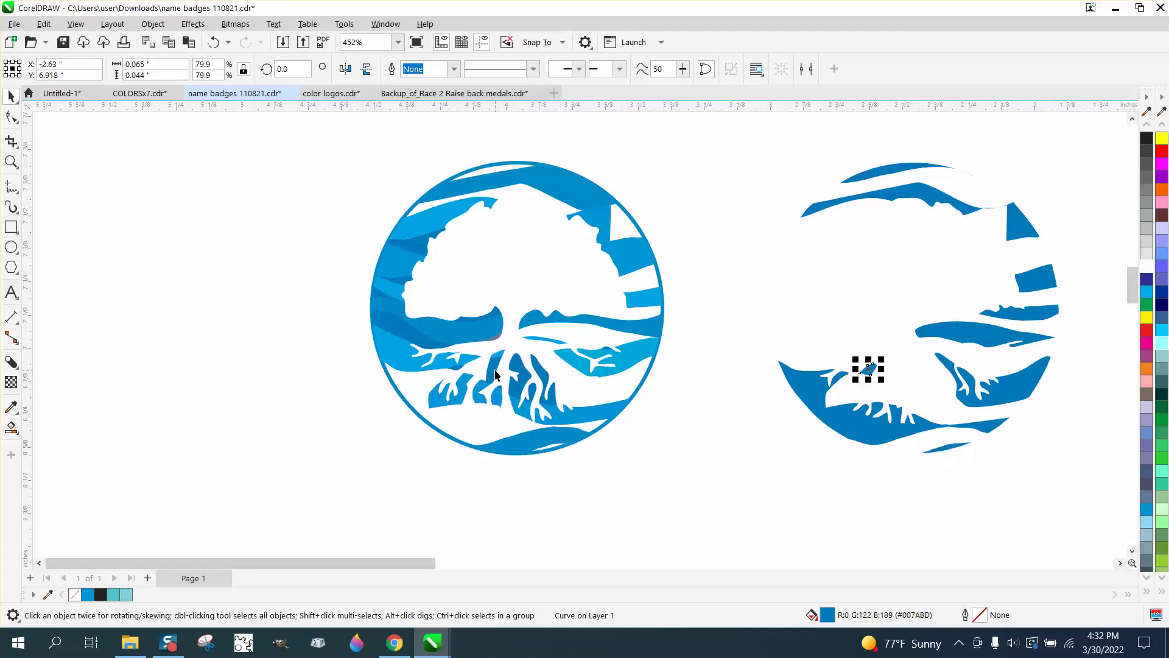
{"action": "left_click", "coordinate": [502, 371]}
{"action": "key", "text": "ctrl+r"}
{"action": "left_click", "coordinate": [523, 379]}
{"action": "key", "text": "ctrl+r"}
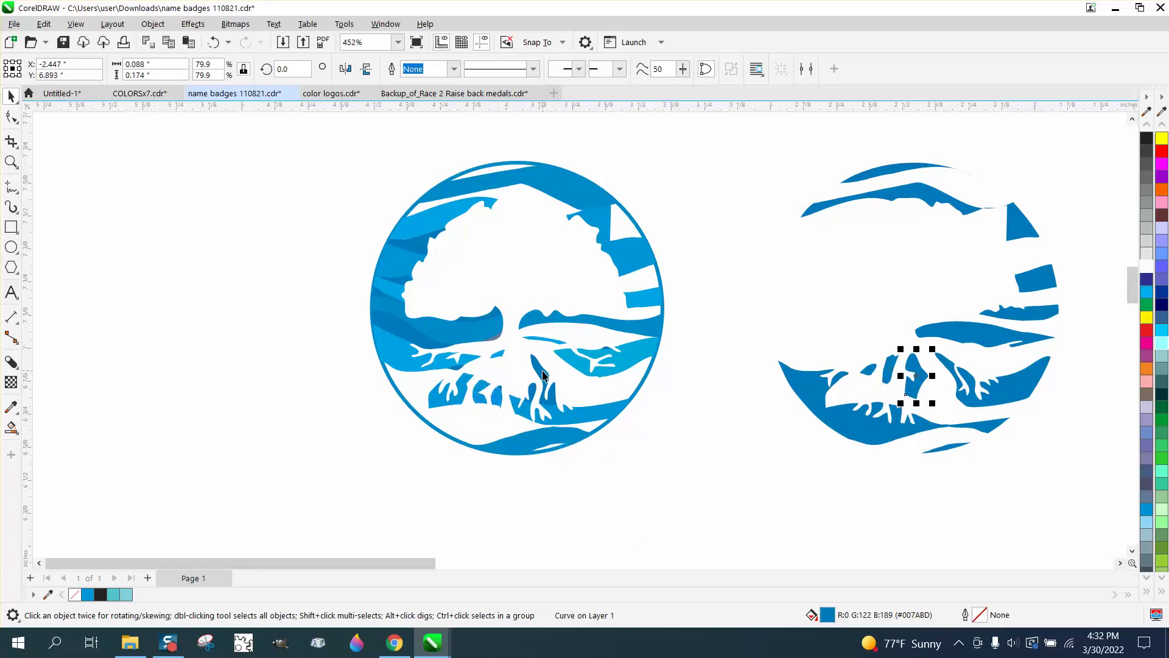
{"action": "left_click", "coordinate": [543, 375]}
{"action": "key", "text": "ctrl+r"}
Move the dark leaf and remaining small dark shapes into the right-hand pieces.
{"action": "left_click", "coordinate": [430, 345]}
{"action": "key", "text": "ctrl+r"}
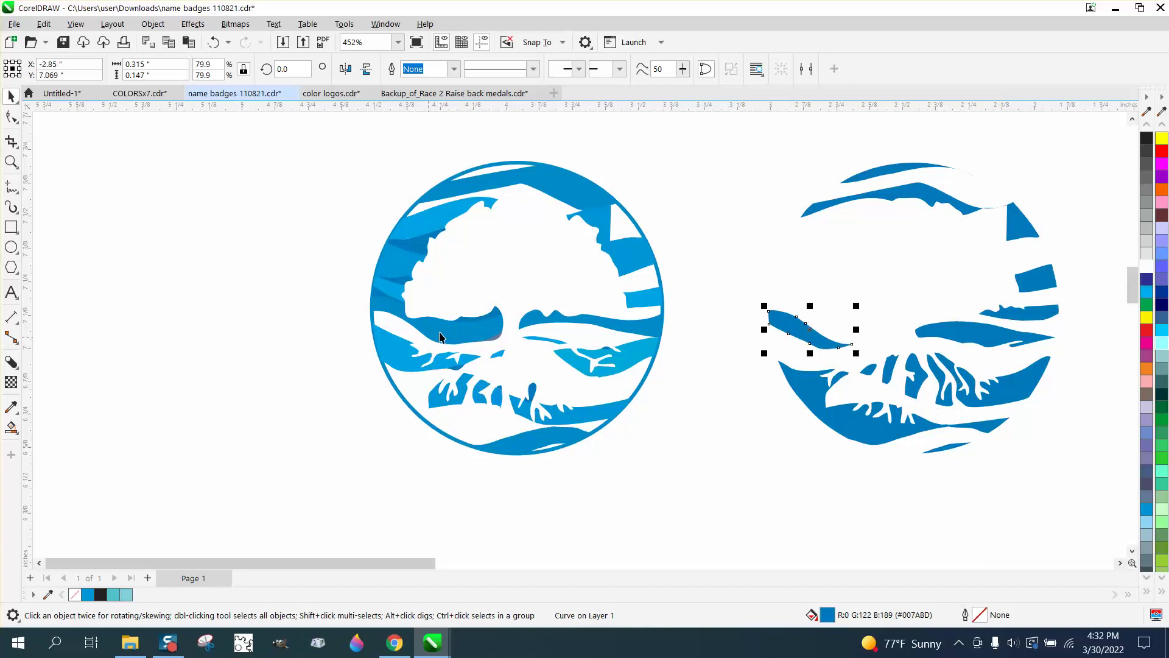
{"action": "left_click", "coordinate": [470, 323]}
{"action": "key", "text": "ctrl+r"}
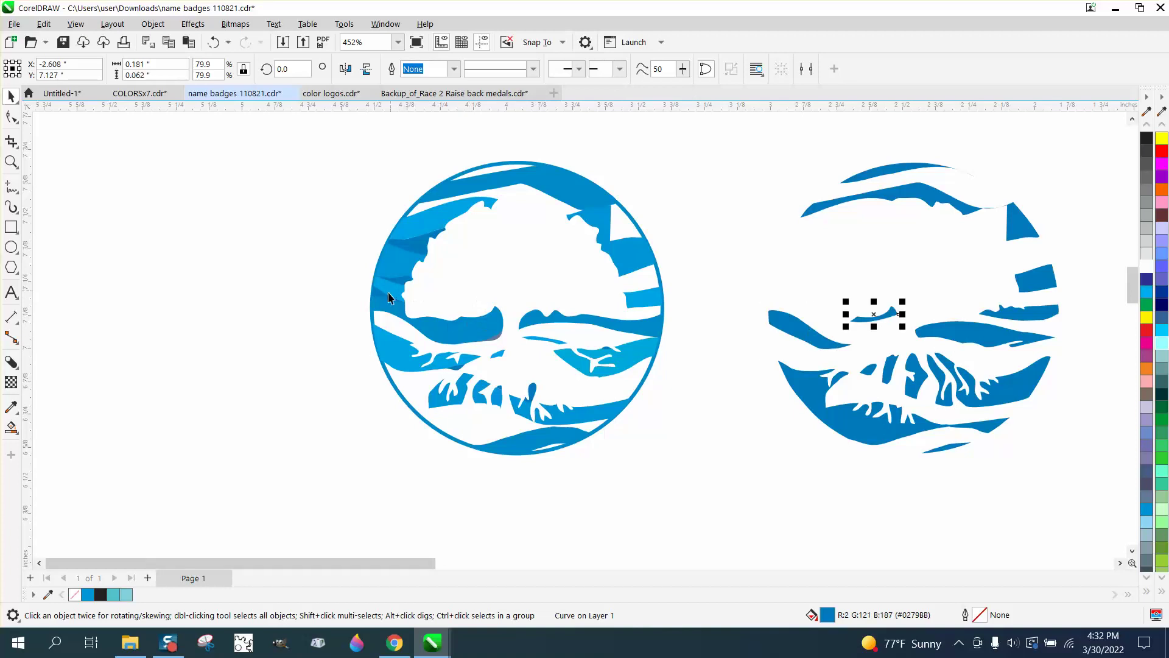
{"action": "left_click", "coordinate": [401, 282]}
{"action": "key", "text": "ctrl+r"}
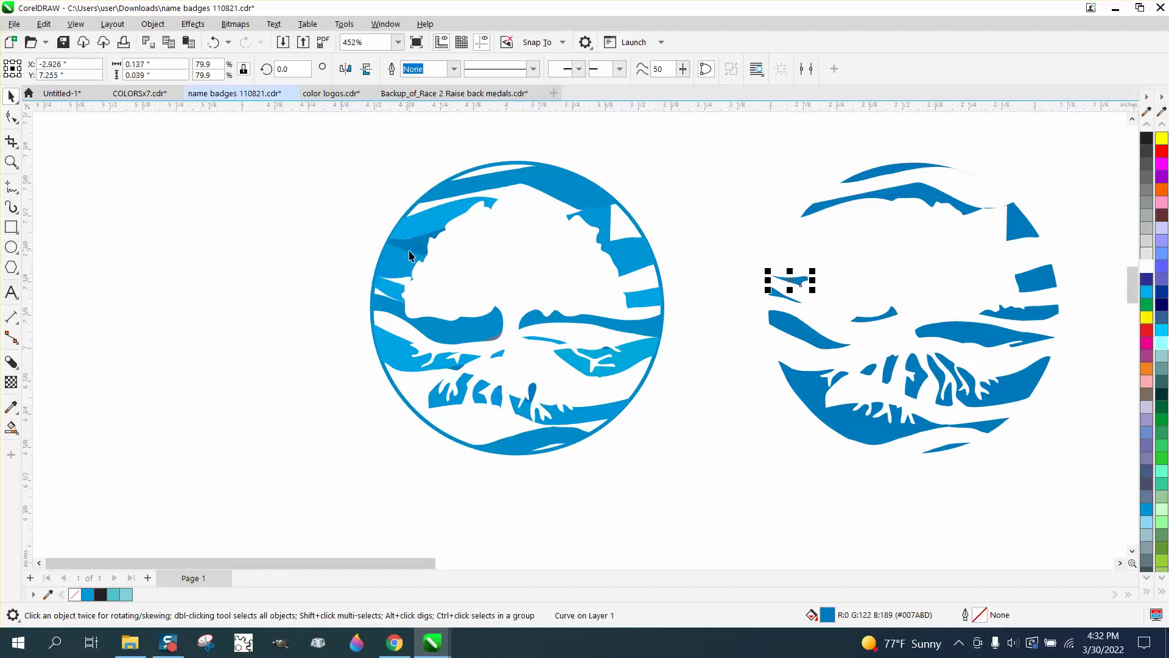
{"action": "left_click", "coordinate": [411, 256]}
{"action": "key", "text": "ctrl+r"}
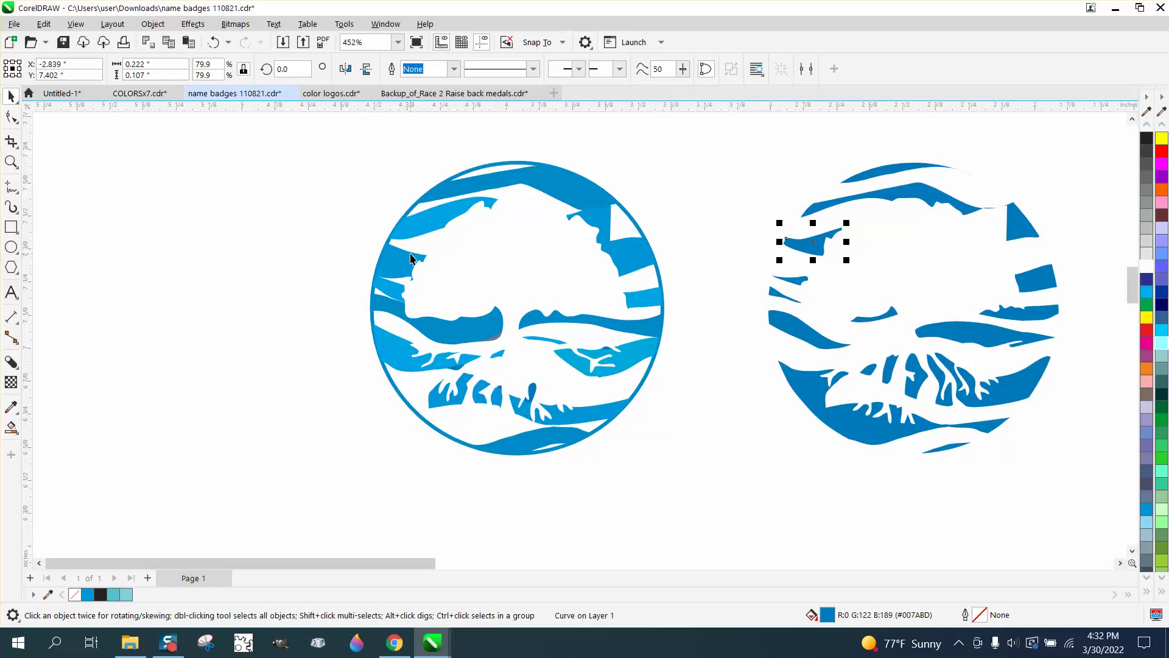
{"action": "left_click", "coordinate": [533, 391]}
{"action": "key", "text": "ctrl+r"}
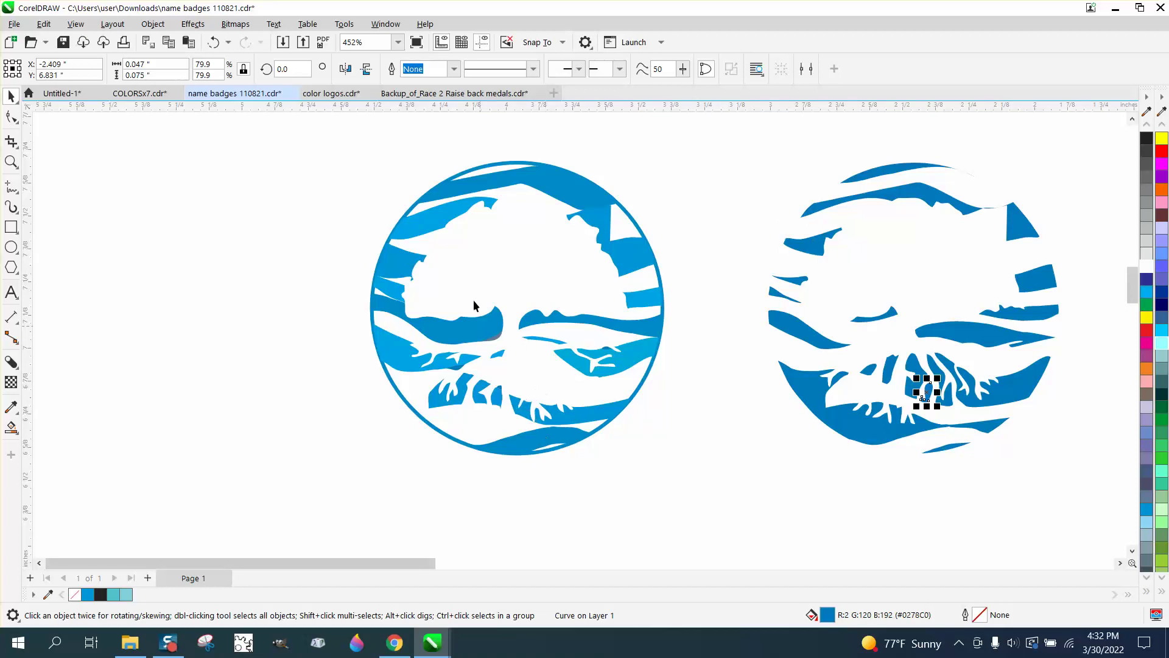
Send the light blue shapes, stripes and sliver from the middle circle to the left logo.
{"action": "left_click", "coordinate": [435, 226]}
{"action": "key", "text": "ctrl+r"}
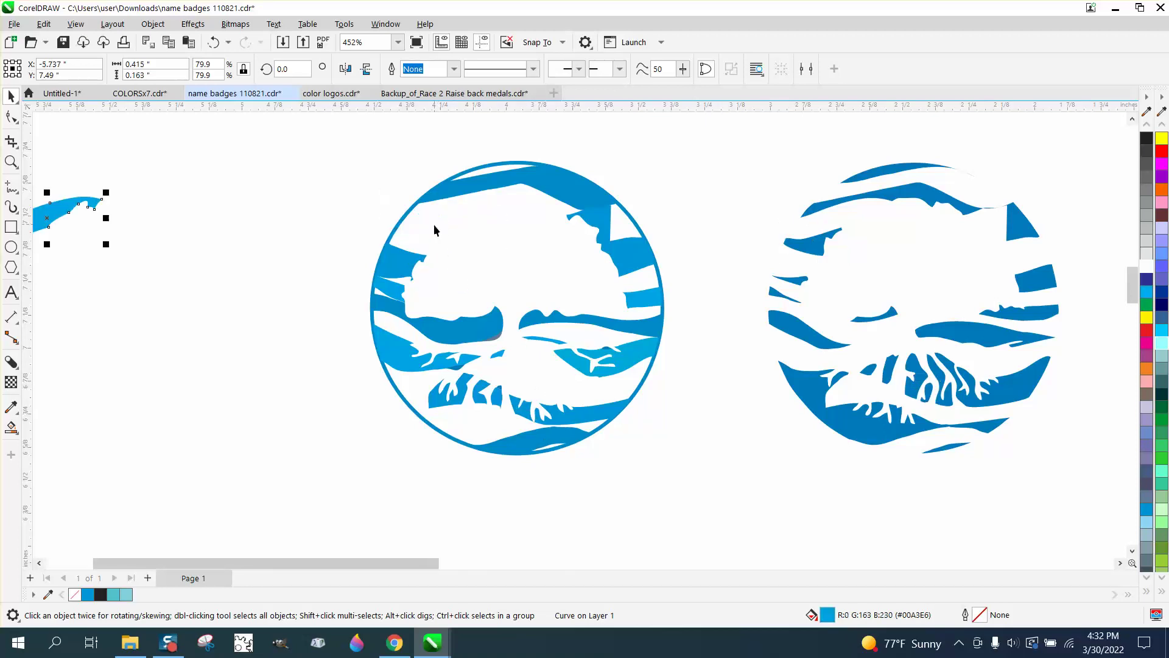
{"action": "left_click", "coordinate": [408, 289]}
{"action": "key", "text": "ctrl+r"}
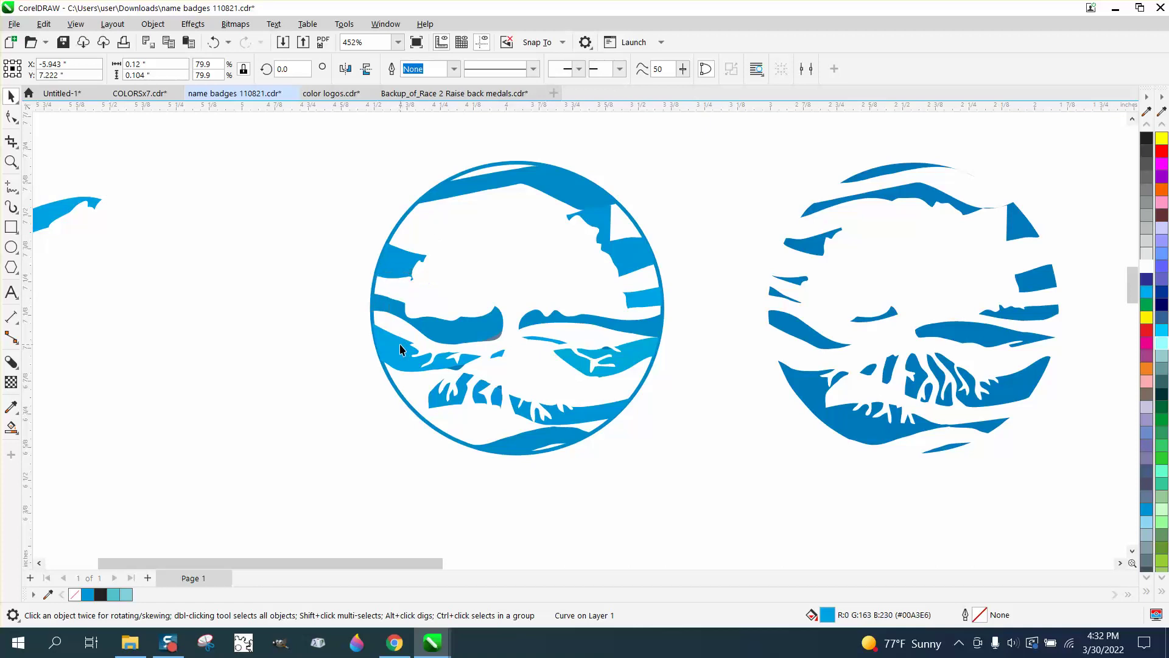
{"action": "left_click", "coordinate": [400, 349]}
{"action": "key", "text": "ctrl+r"}
{"action": "scroll", "coordinate": [473, 339], "scroll_direction": "down", "scroll_amount": 2}
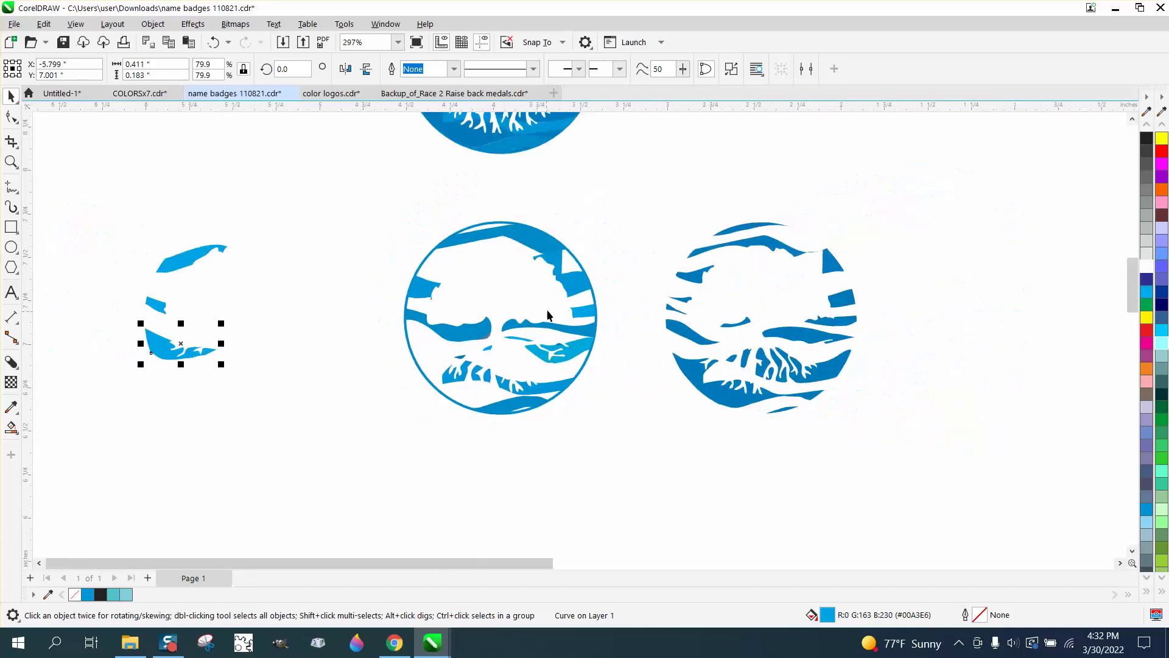
{"action": "left_click", "coordinate": [581, 313]}
{"action": "key", "text": "ctrl+r"}
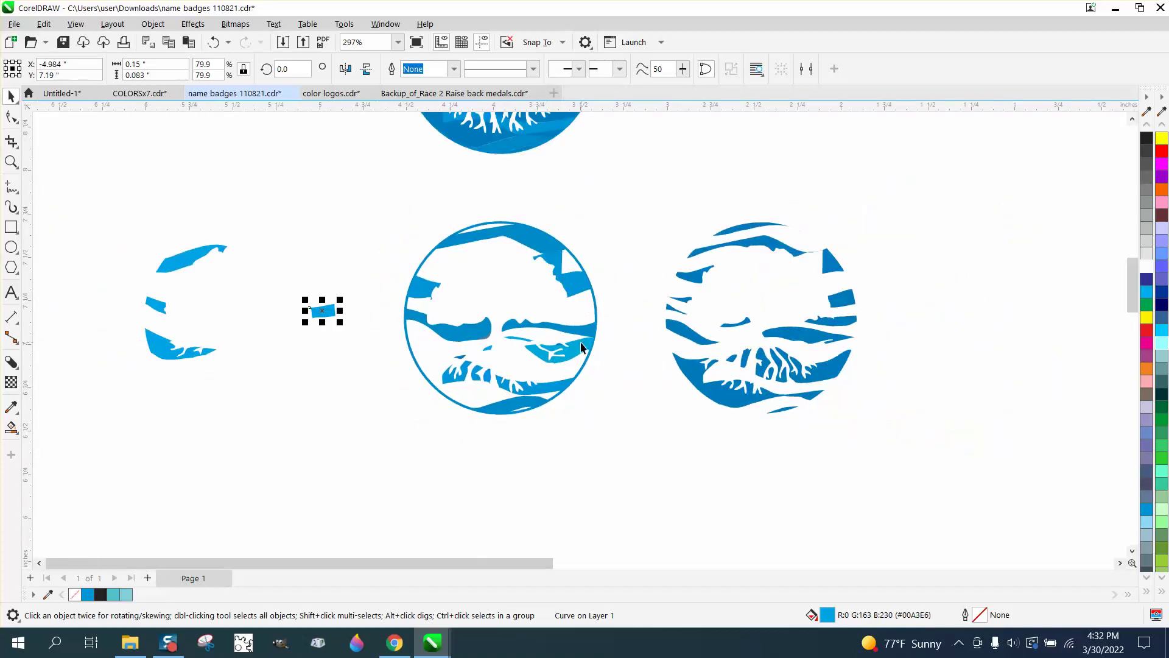
{"action": "left_click", "coordinate": [581, 347]}
{"action": "key", "text": "ctrl+r"}
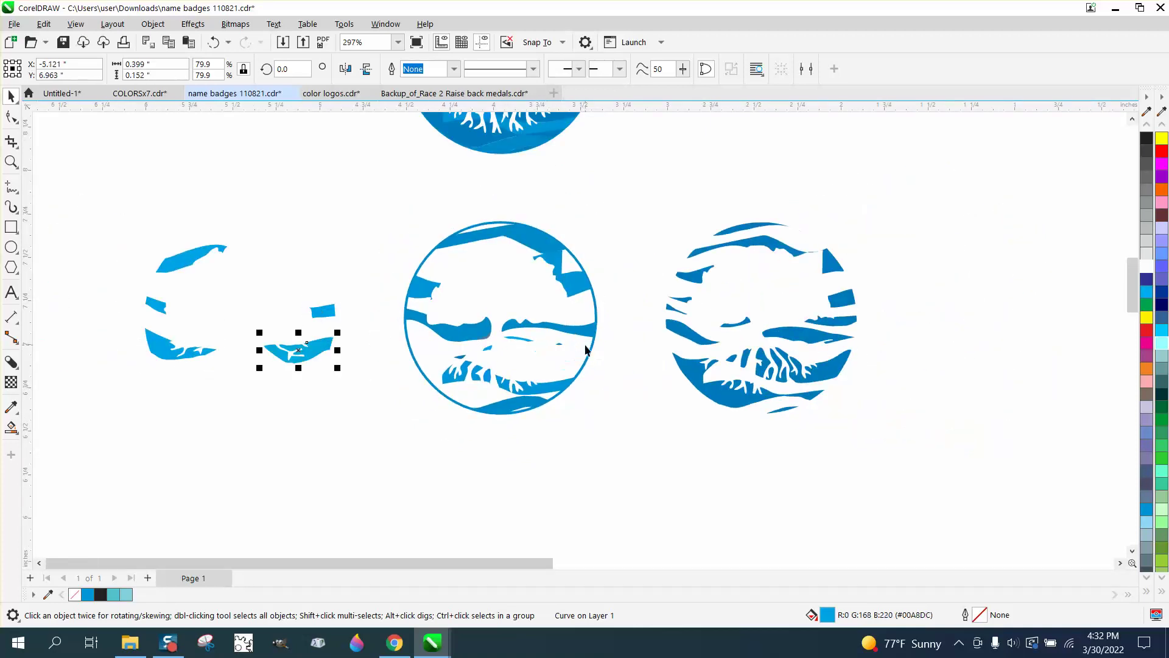
{"action": "left_click", "coordinate": [491, 351]}
{"action": "key", "text": "ctrl+r"}
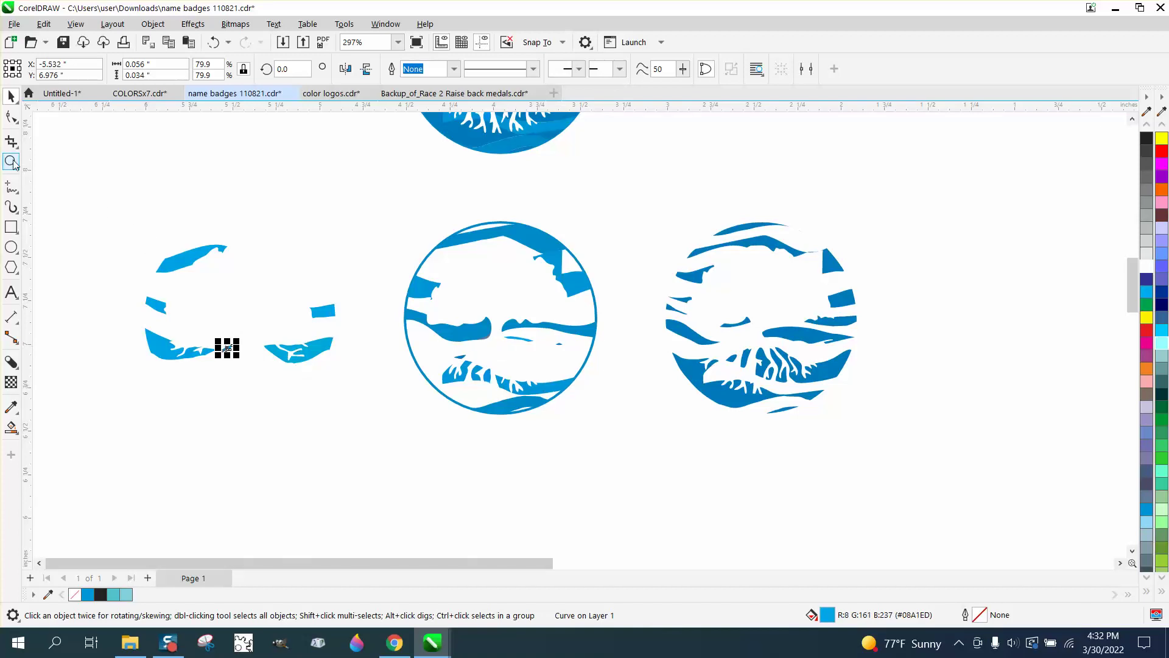
Zoom into the middle logo and nudge its small stray pieces left, one tiny piece right.
{"action": "left_click", "coordinate": [10, 161]}
{"action": "left_click_drag", "start_coordinate": [382, 220], "coordinate": [704, 466]}
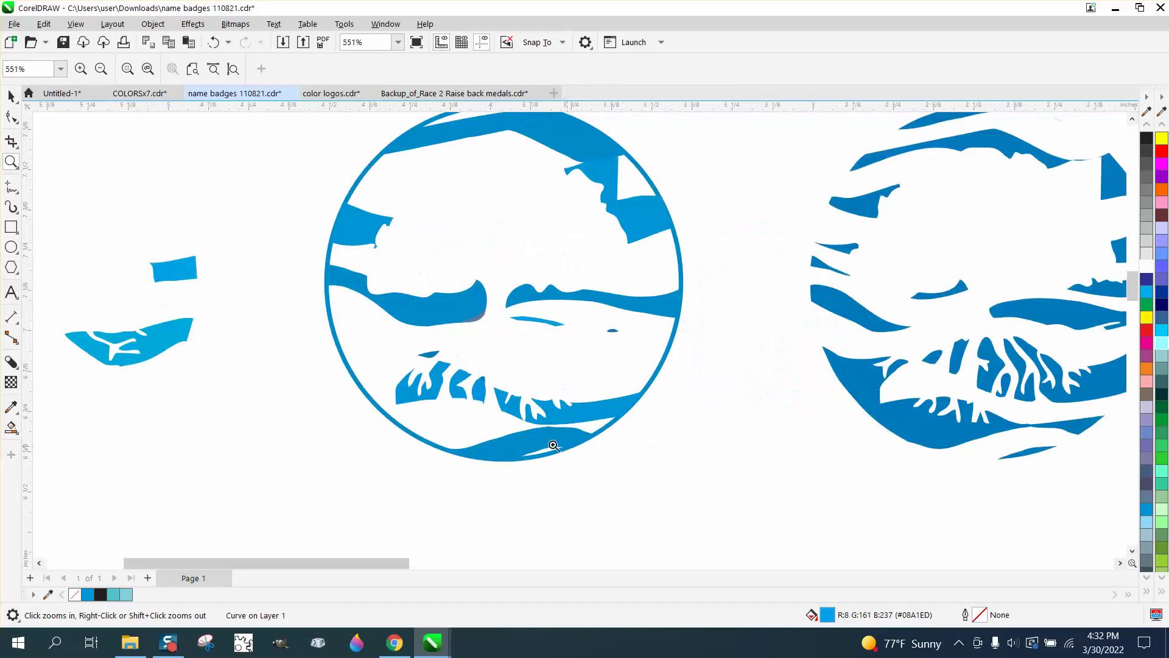
{"action": "left_click", "coordinate": [11, 96]}
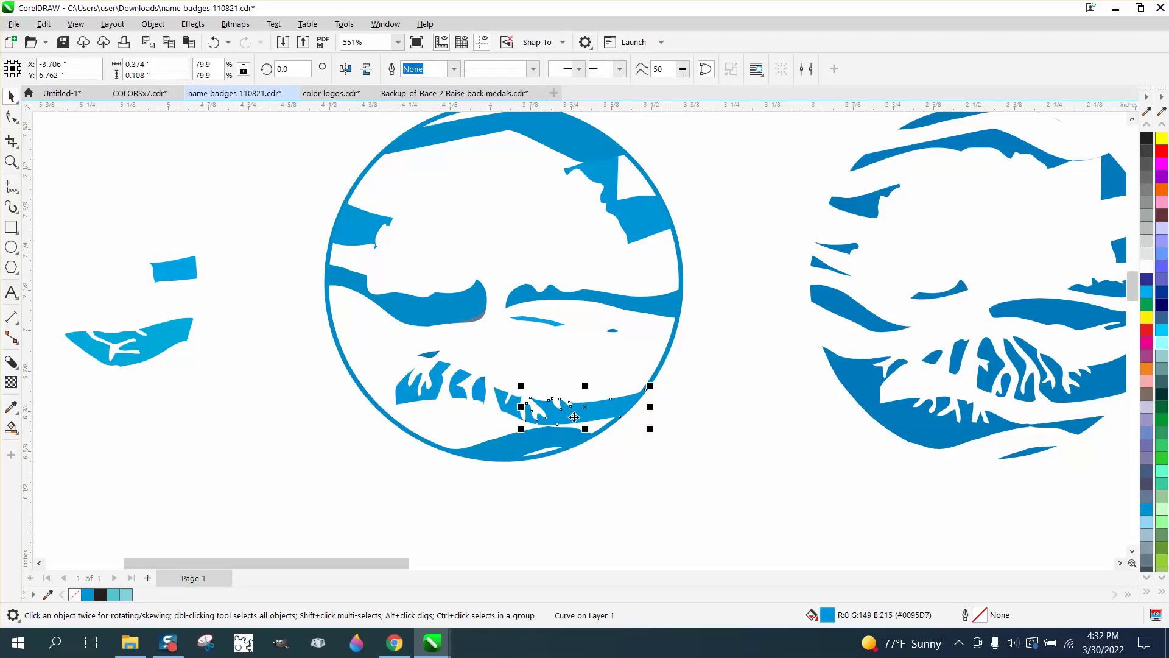
{"action": "key", "text": "Left"}
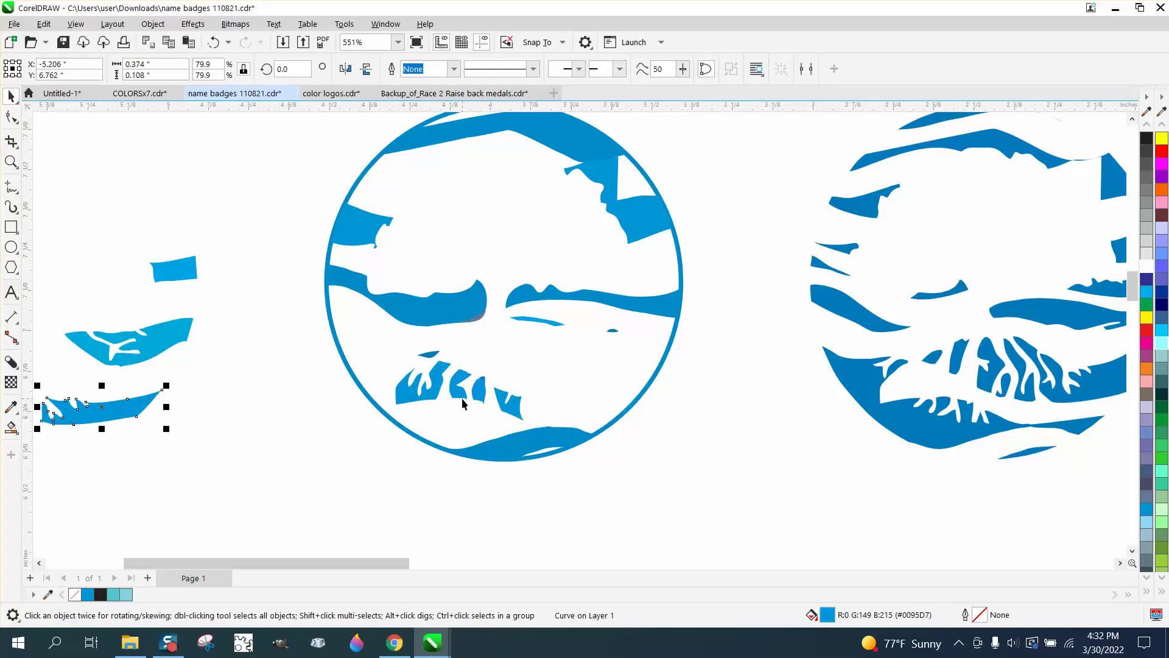
{"action": "left_click", "coordinate": [436, 400]}
{"action": "key", "text": "Left"}
{"action": "left_click", "coordinate": [464, 399]}
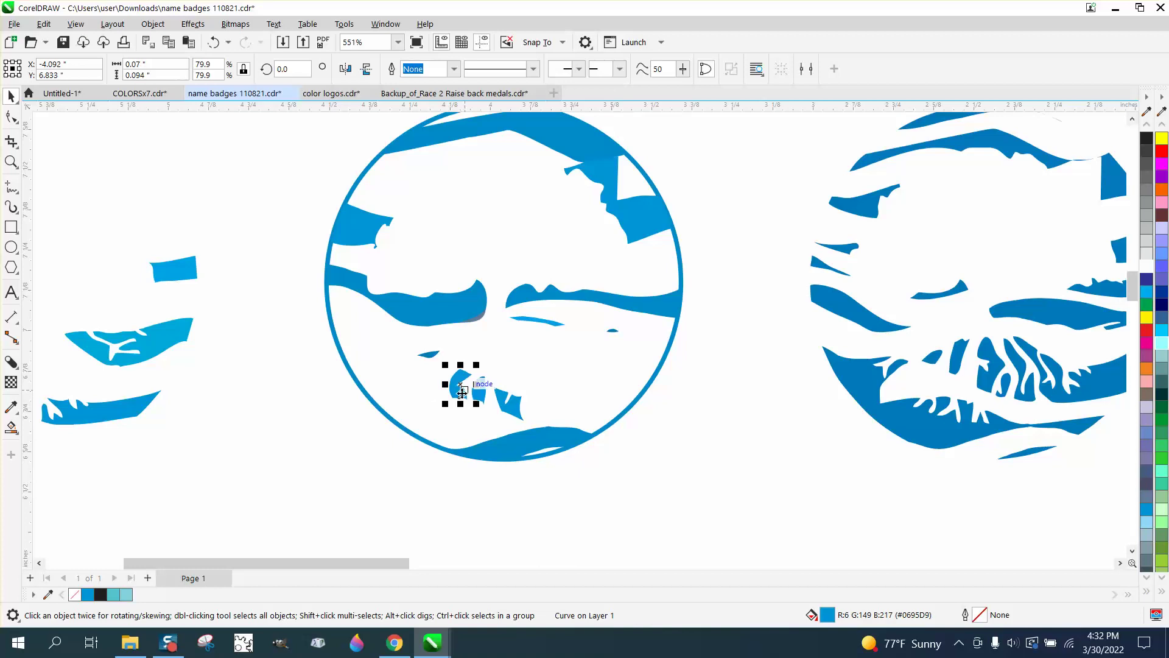
{"action": "key", "text": "Left"}
{"action": "left_click", "coordinate": [478, 393]}
{"action": "key", "text": "Left"}
{"action": "left_click", "coordinate": [483, 379]}
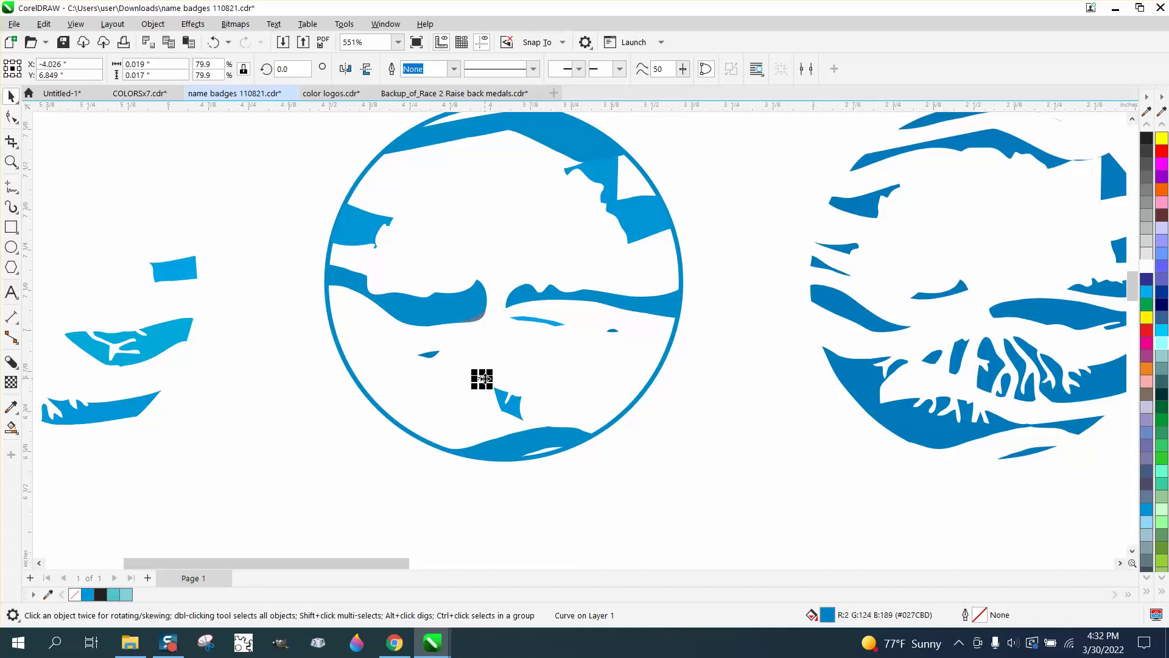
{"action": "key", "text": "Right"}
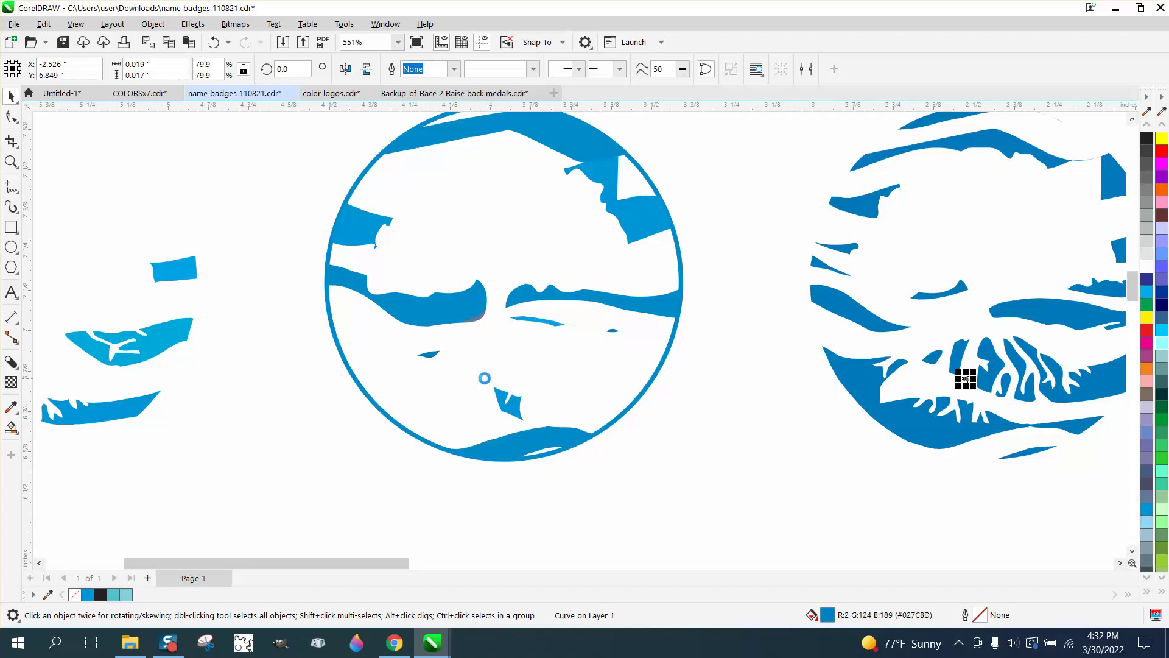
{"action": "left_click", "coordinate": [513, 414]}
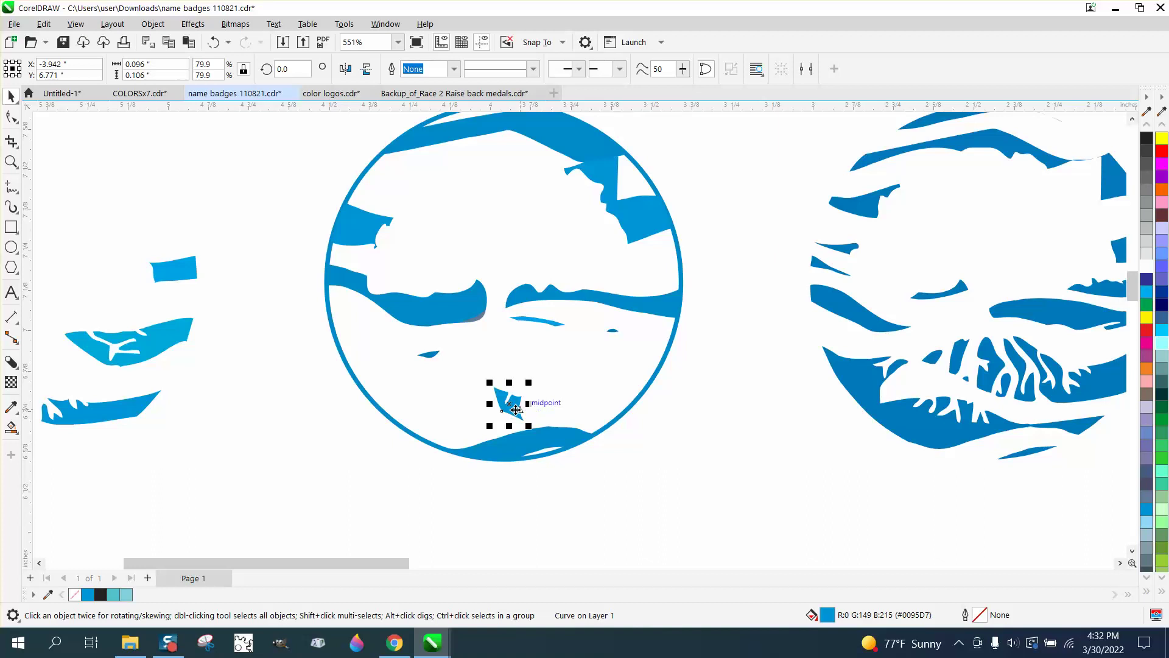
{"action": "key", "text": "Left"}
{"action": "left_click", "coordinate": [542, 322]}
{"action": "key", "text": "Left"}
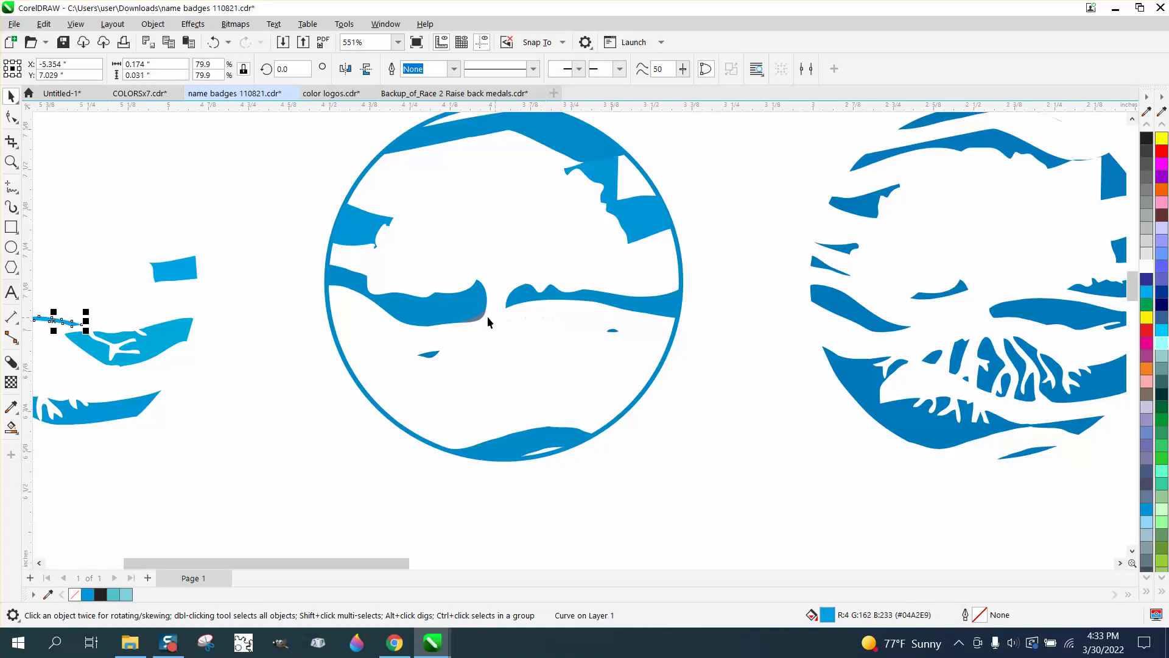
Zoom closer, moving the grey-blue curve right and the upper-right blue piece left.
{"action": "left_click", "coordinate": [11, 162]}
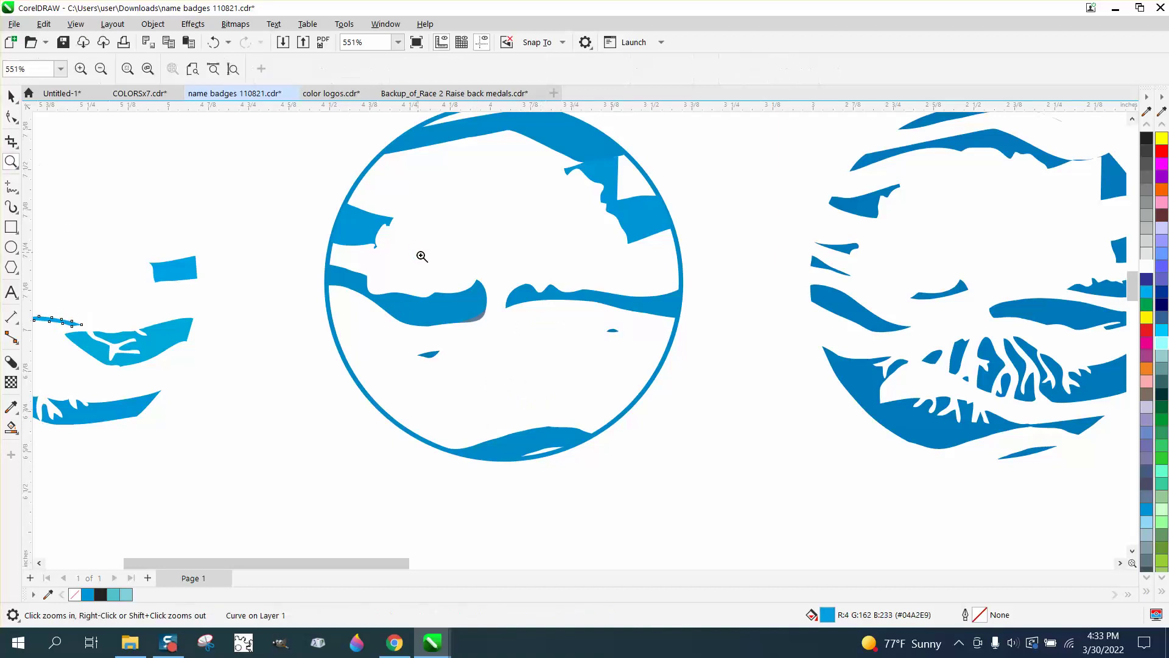
{"action": "left_click_drag", "start_coordinate": [418, 252], "coordinate": [518, 339]}
{"action": "left_click", "coordinate": [11, 96]}
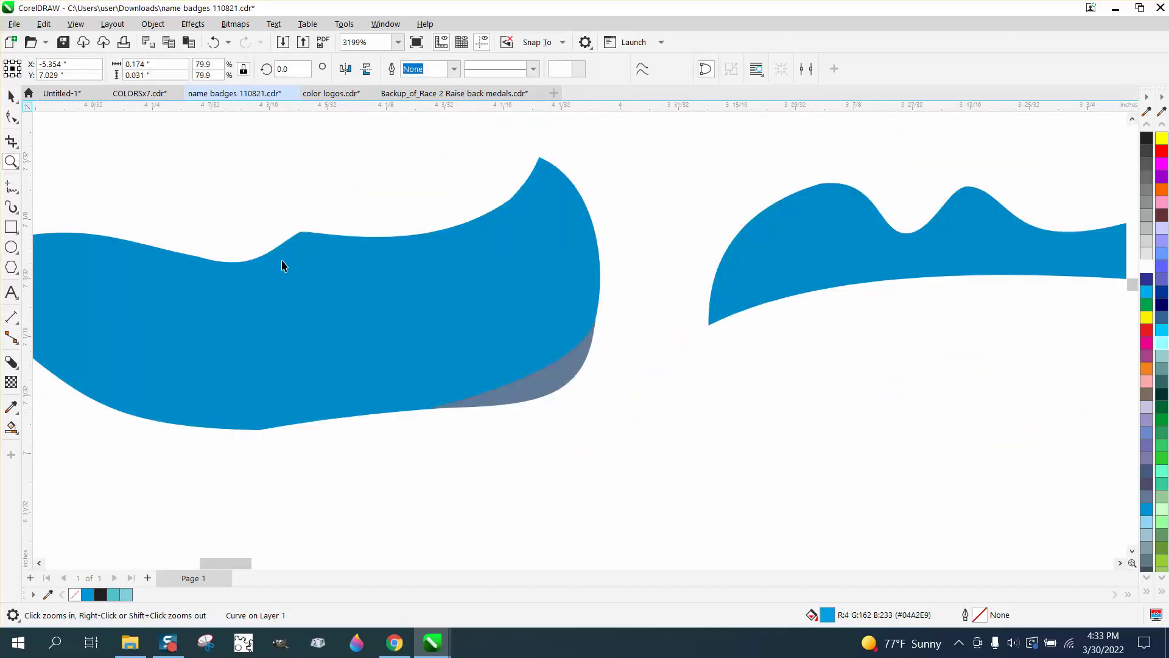
{"action": "left_click", "coordinate": [528, 390]}
{"action": "key", "text": "Right"}
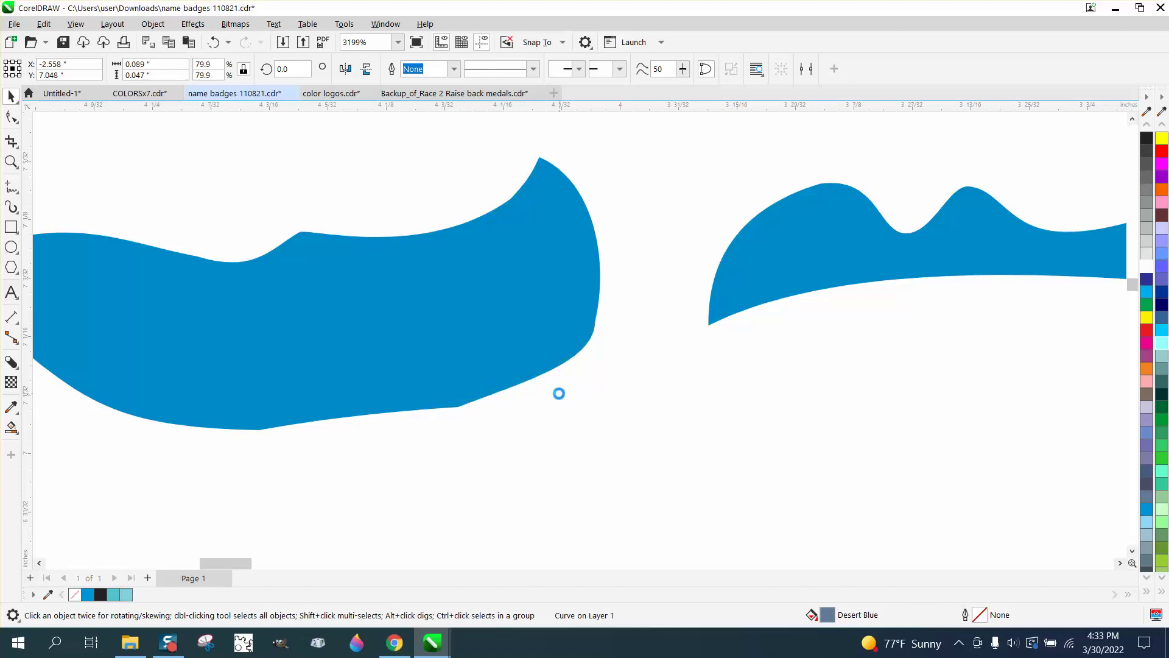
{"action": "scroll", "coordinate": [428, 410], "scroll_direction": "down", "scroll_amount": 3}
{"action": "scroll", "coordinate": [431, 414], "scroll_direction": "down", "scroll_amount": 8}
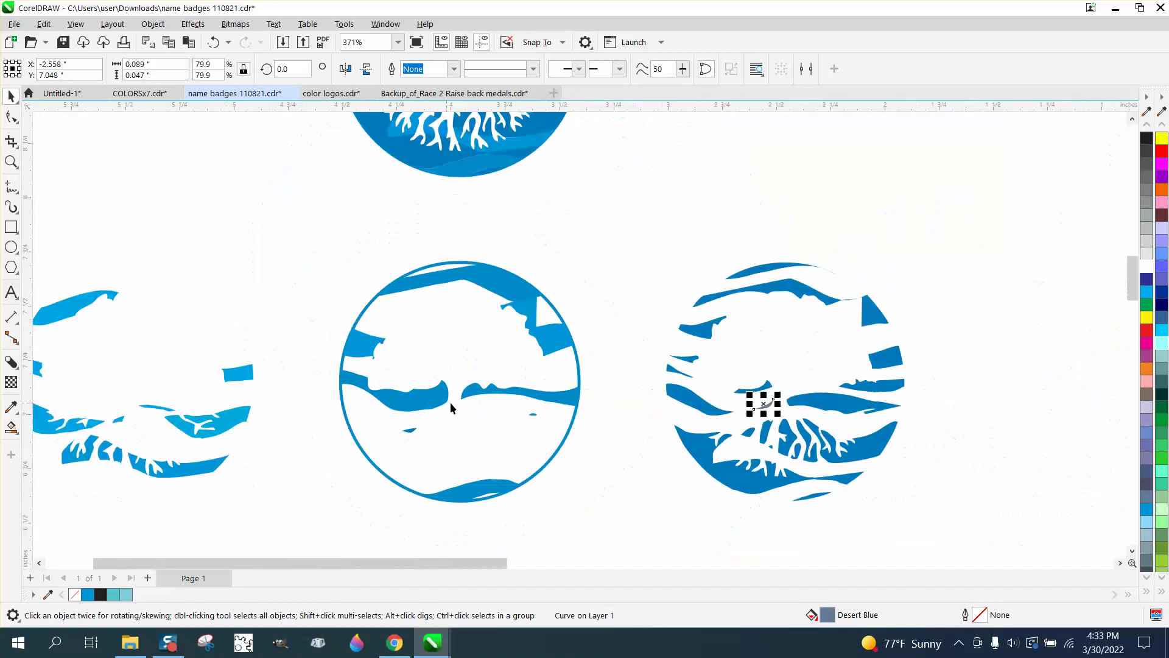
{"action": "left_click", "coordinate": [548, 344]}
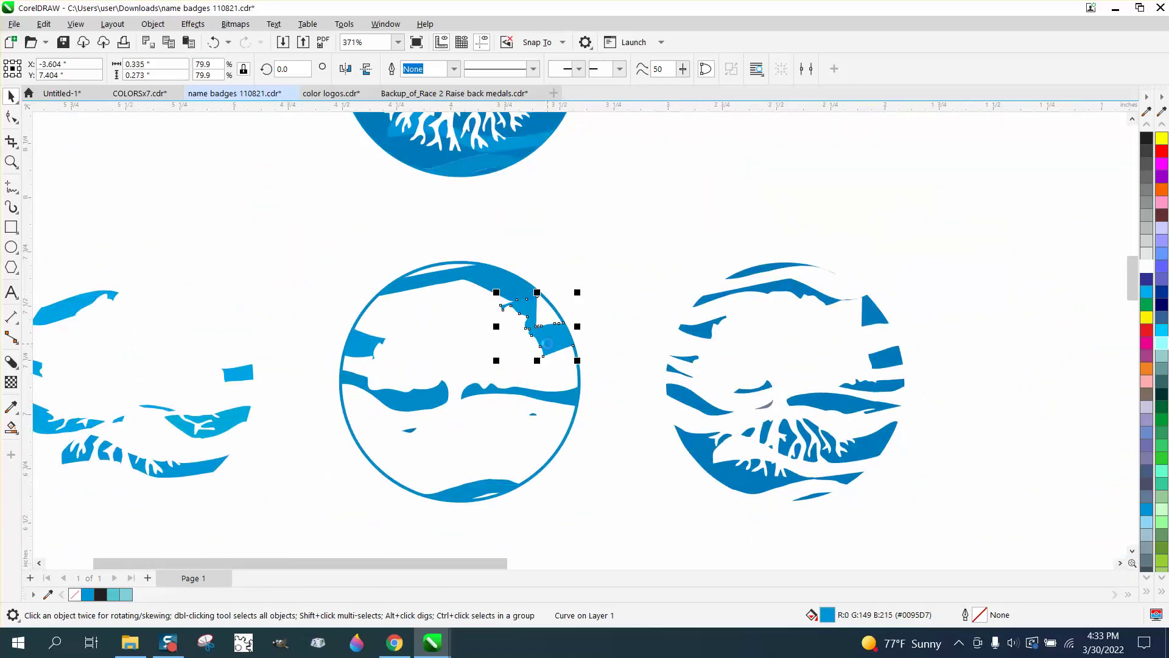
{"action": "key", "text": "Left"}
{"action": "scroll", "coordinate": [561, 356], "scroll_direction": "down", "scroll_amount": 1}
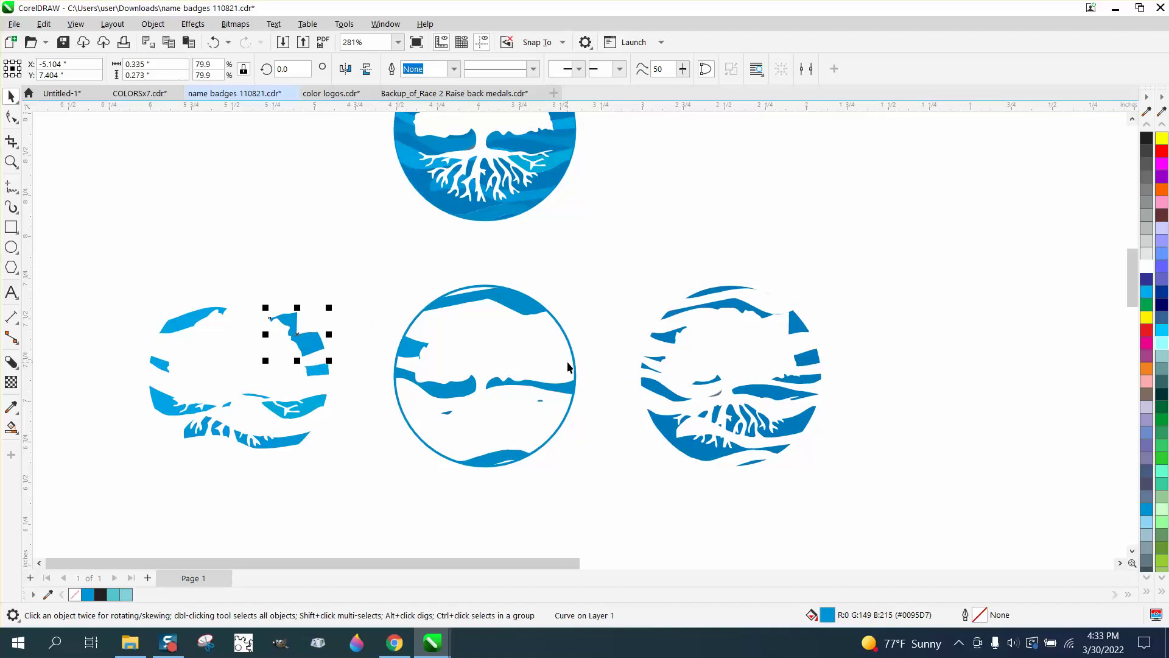
Combine the left logo's 13 pieces into one curve, undoing an early middle-logo combine.
{"action": "left_click_drag", "start_coordinate": [110, 262], "coordinate": [332, 466]}
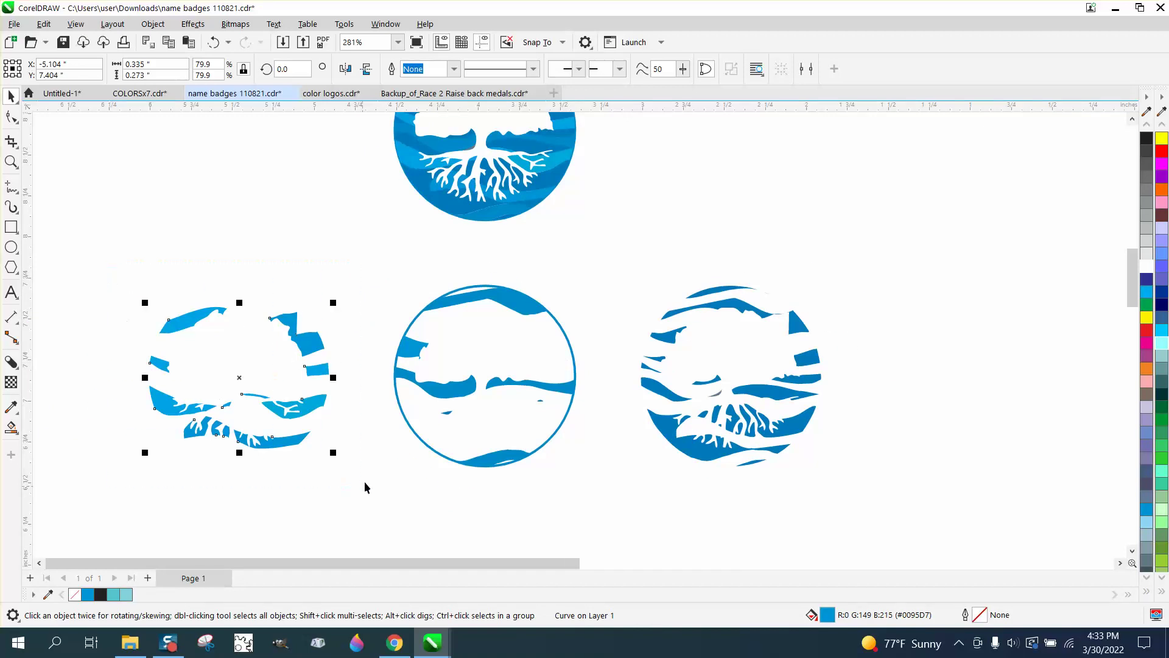
{"action": "left_click", "coordinate": [153, 23]}
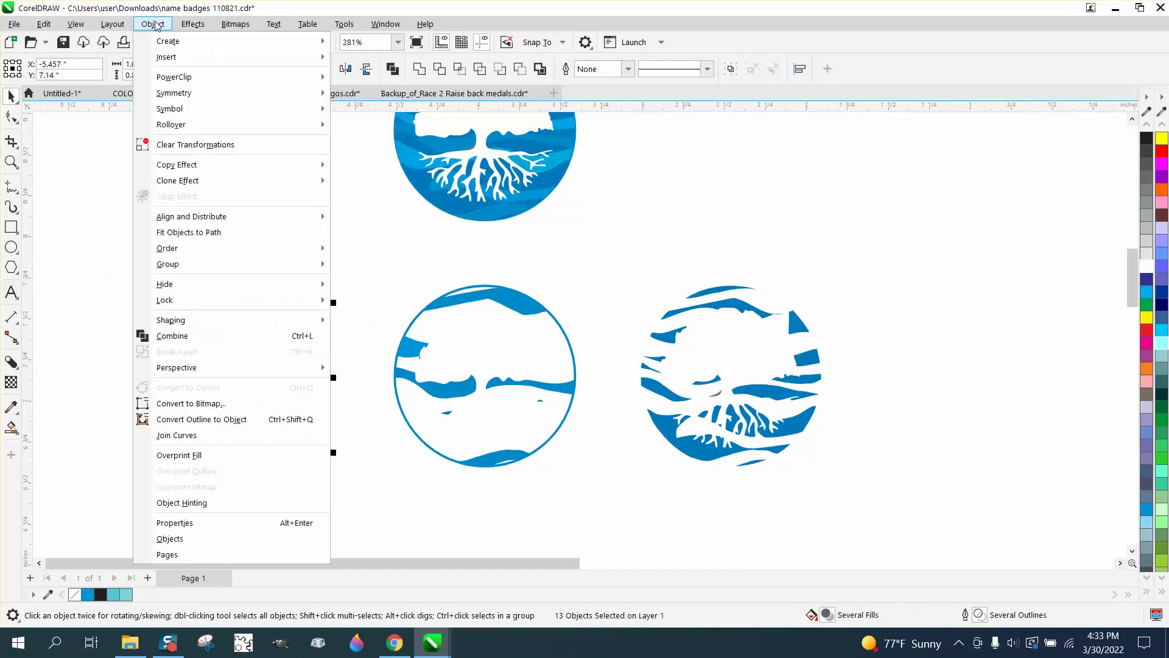
{"action": "left_click", "coordinate": [217, 335]}
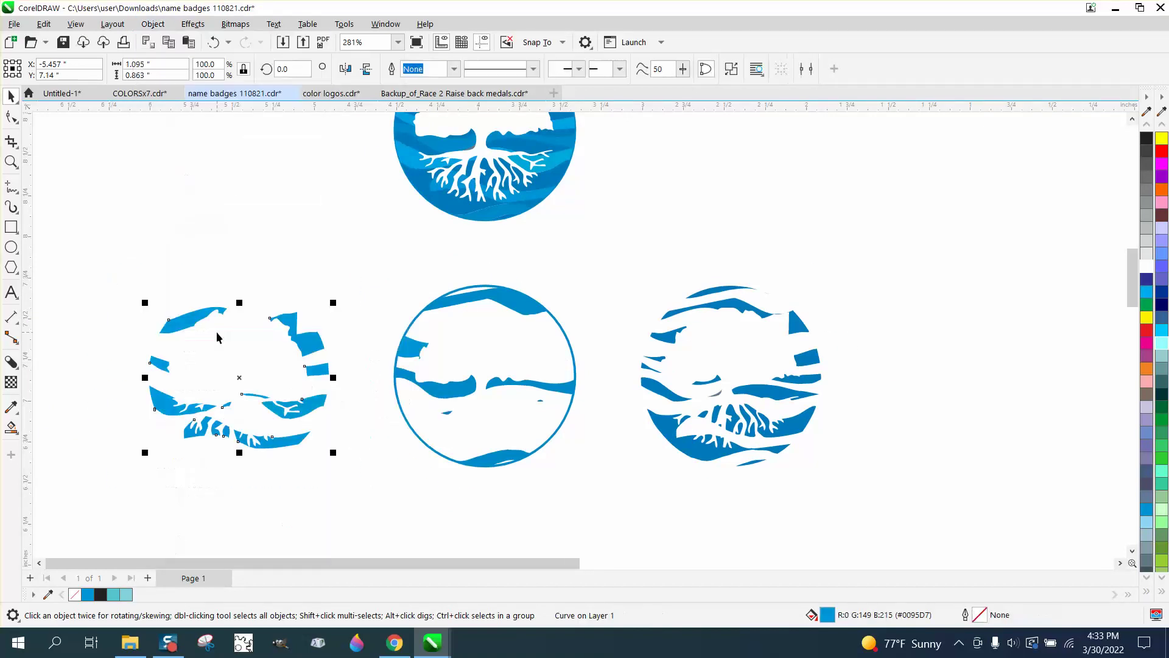
{"action": "left_click", "coordinate": [441, 309]}
{"action": "left_click_drag", "start_coordinate": [353, 239], "coordinate": [584, 478]}
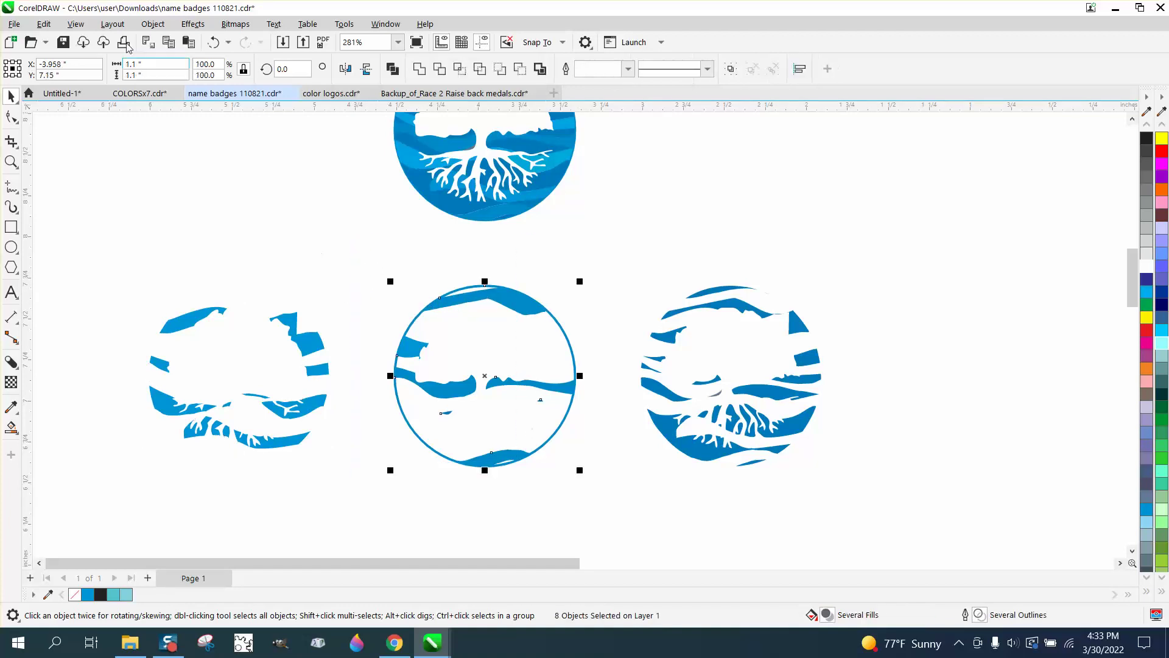
{"action": "left_click", "coordinate": [153, 24]}
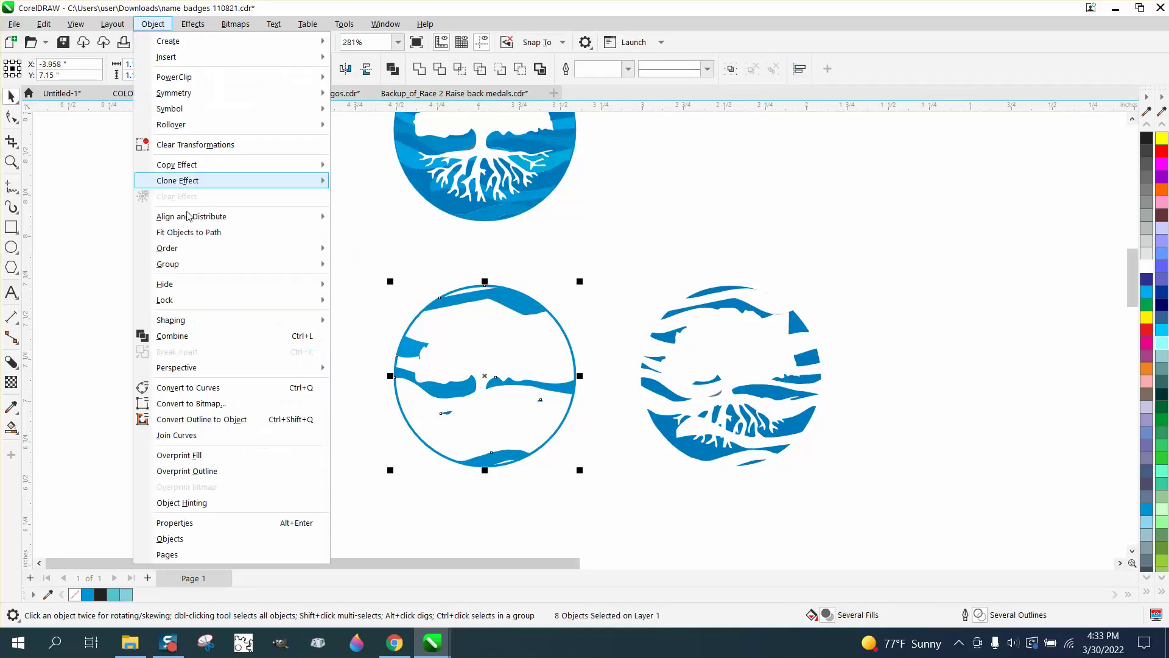
{"action": "left_click", "coordinate": [182, 336]}
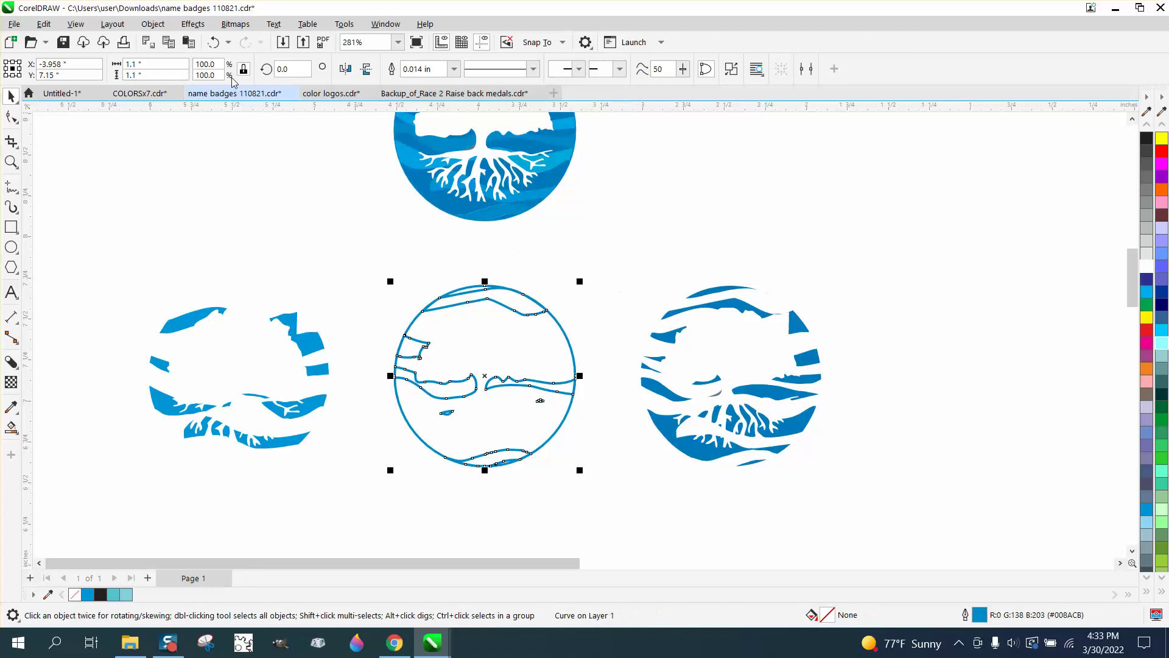
{"action": "left_click", "coordinate": [213, 42]}
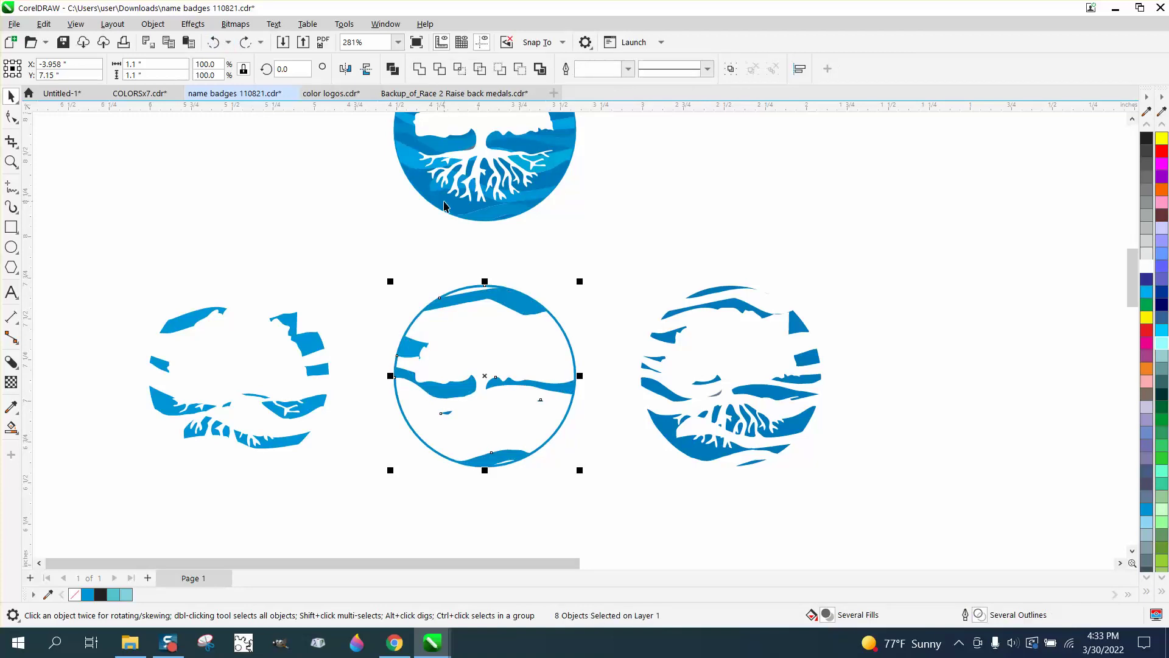
Combine all 21 pieces of the right-hand logo into one curve.
{"action": "left_click_drag", "start_coordinate": [618, 258], "coordinate": [892, 505]}
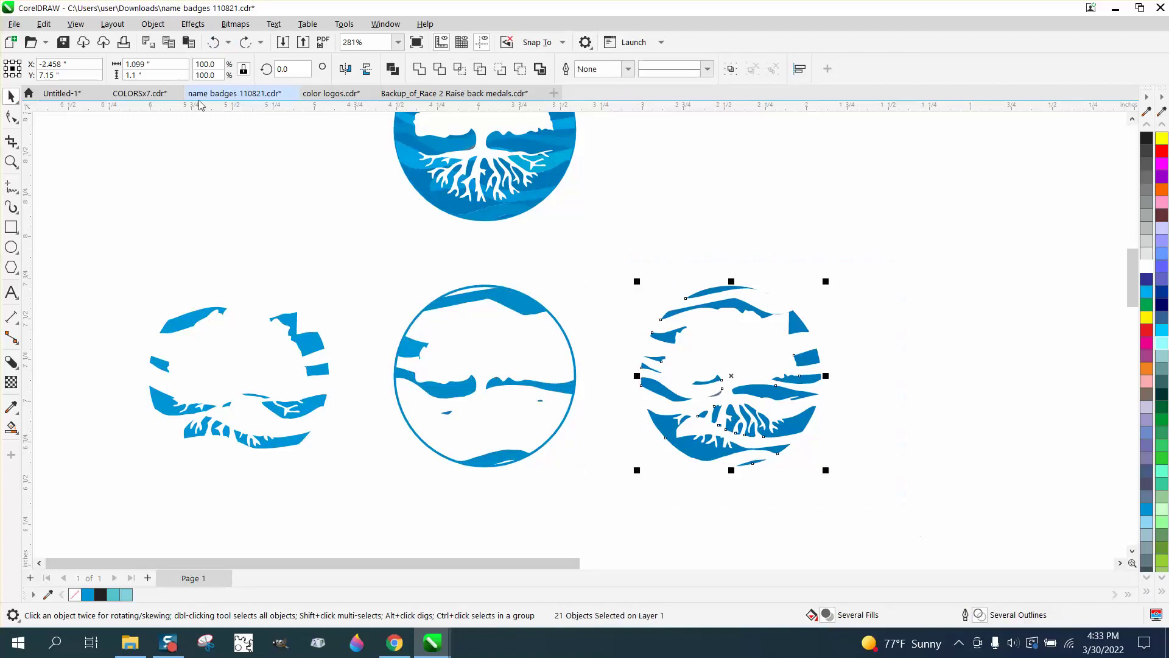
{"action": "left_click", "coordinate": [154, 25]}
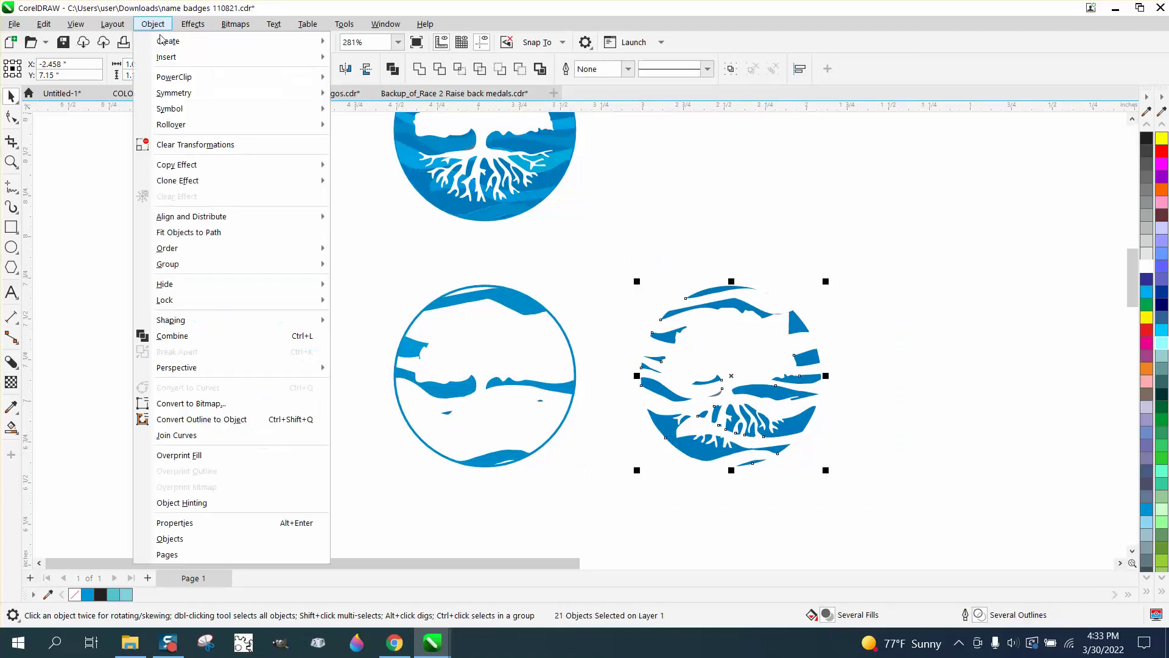
{"action": "left_click", "coordinate": [203, 336]}
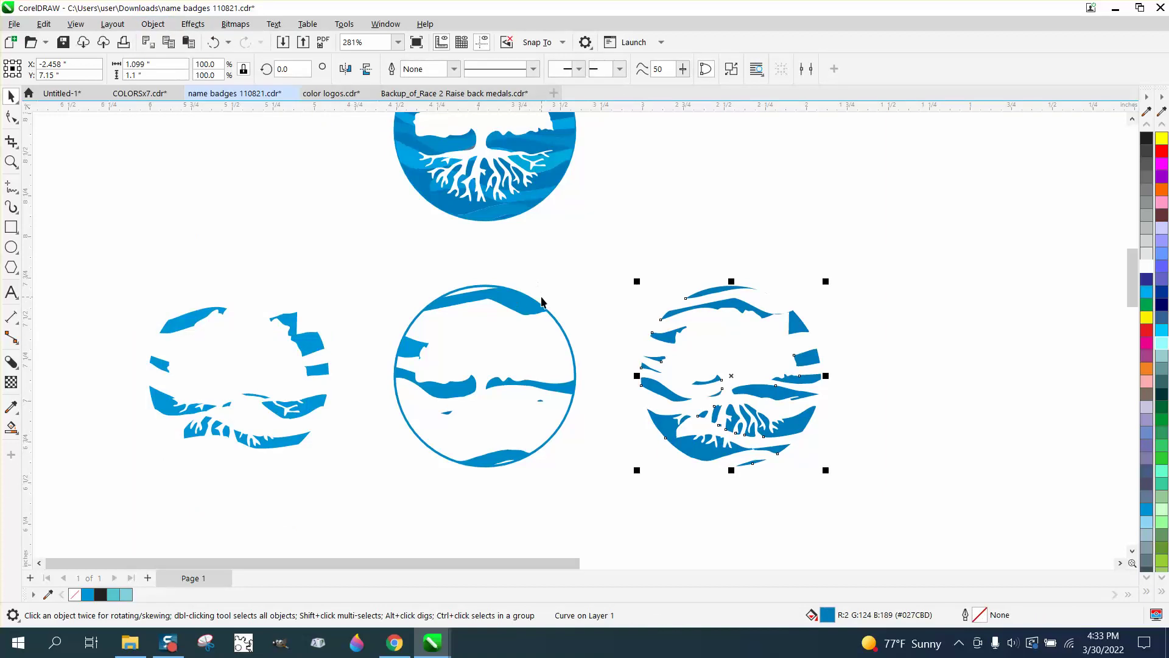
{"action": "left_click", "coordinate": [555, 324]}
Move the outline circle off to the right and combine the middle logo's seven pieces.
{"action": "left_click", "coordinate": [557, 321]}
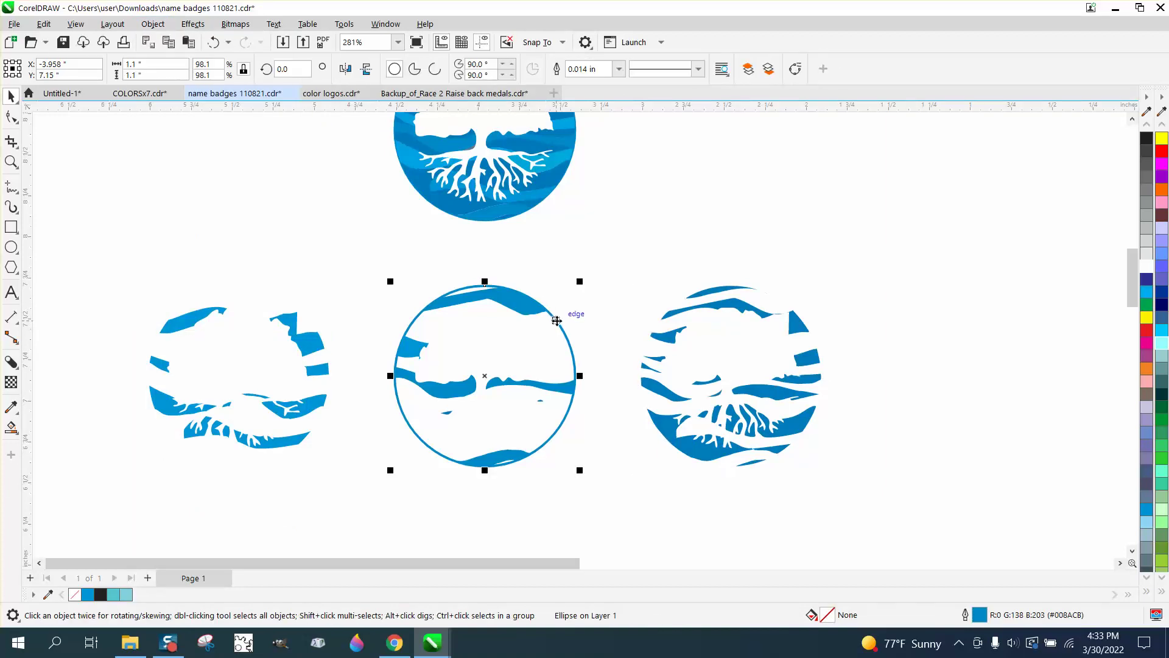
{"action": "key", "text": "shift+Right"}
{"action": "key", "text": "shift+Right"}
{"action": "left_click_drag", "start_coordinate": [377, 261], "coordinate": [605, 506]}
{"action": "left_click", "coordinate": [153, 24]}
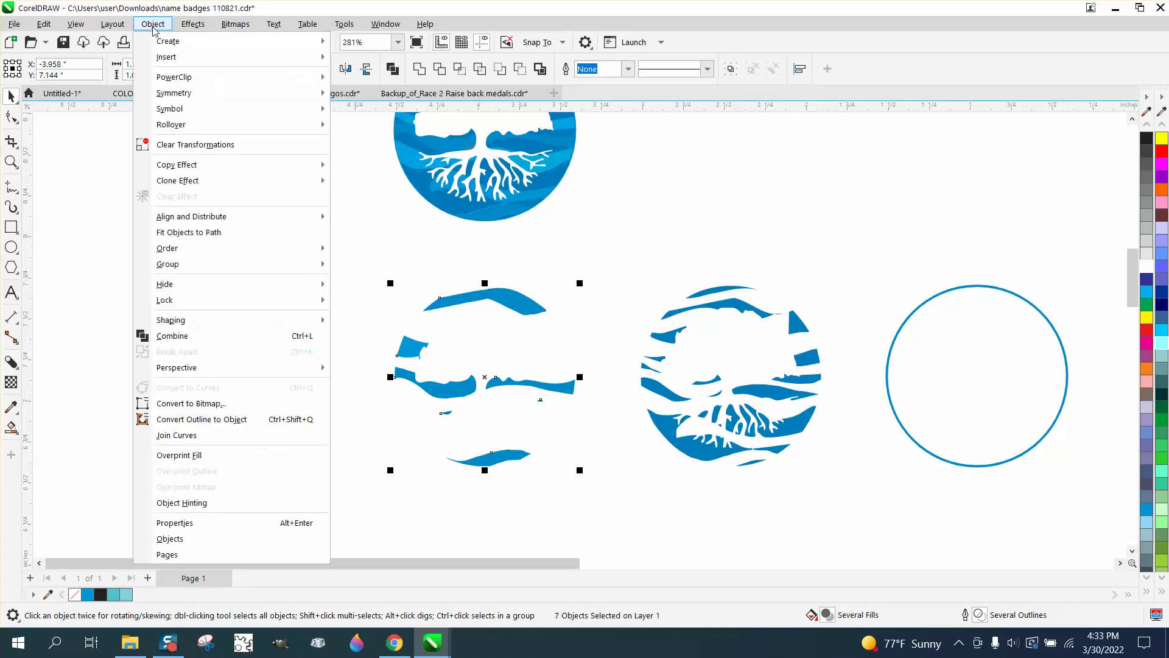
{"action": "left_click", "coordinate": [184, 339]}
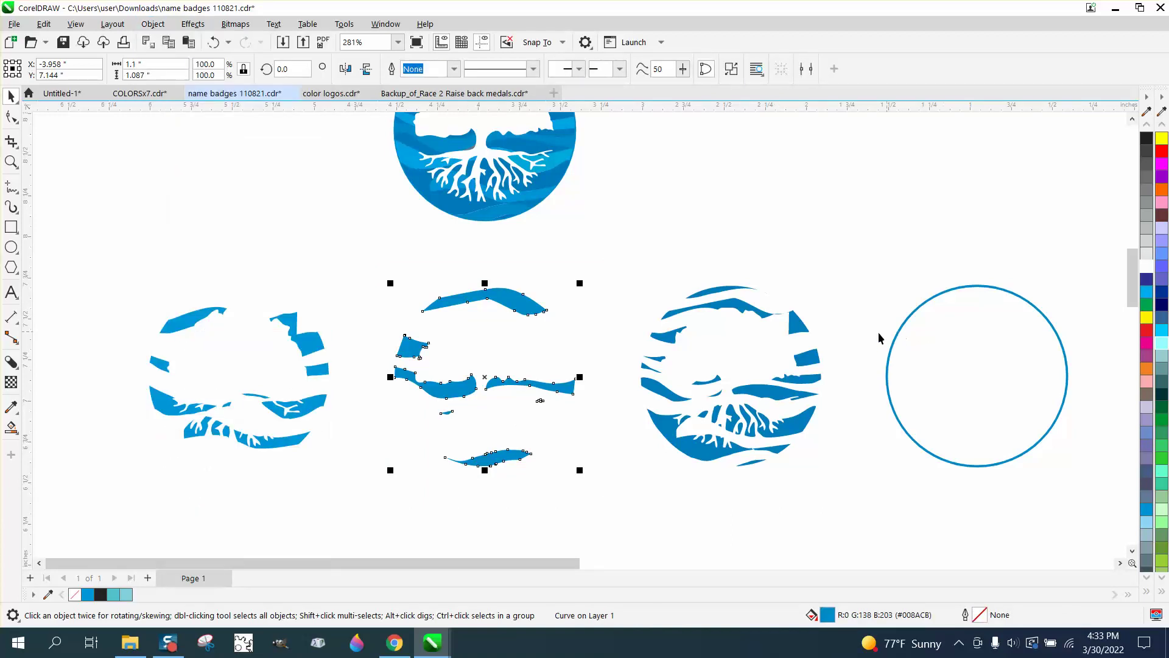
{"action": "scroll", "coordinate": [878, 335], "scroll_direction": "down", "scroll_amount": 1}
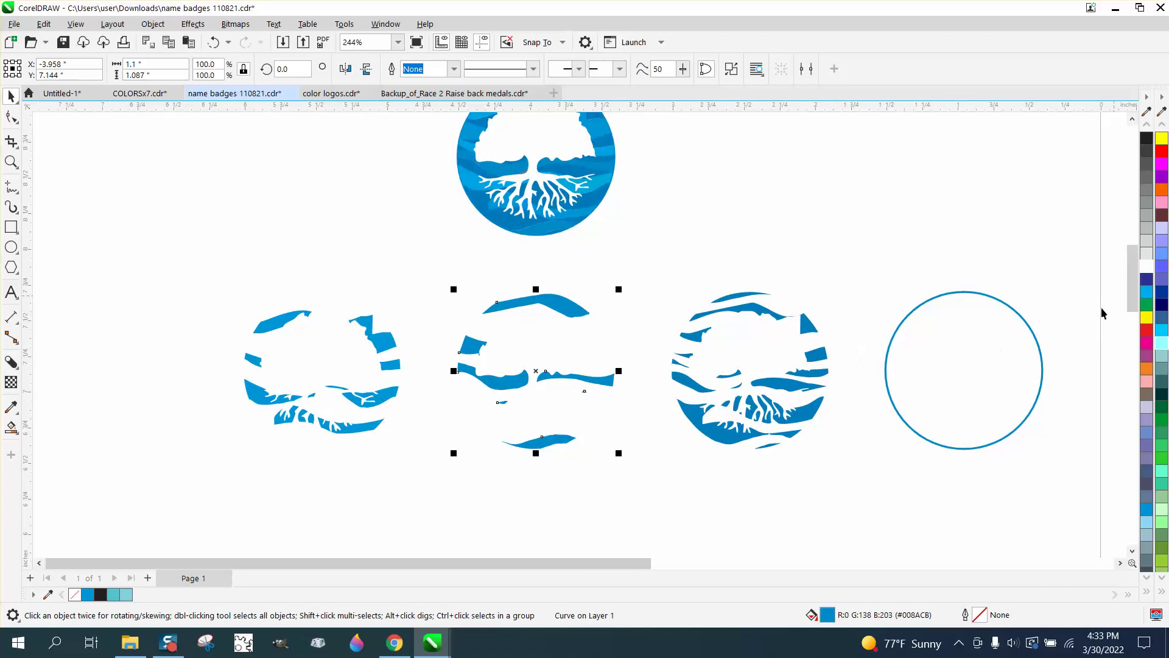
{"action": "scroll", "coordinate": [1142, 572], "scroll_direction": "down", "scroll_amount": 8}
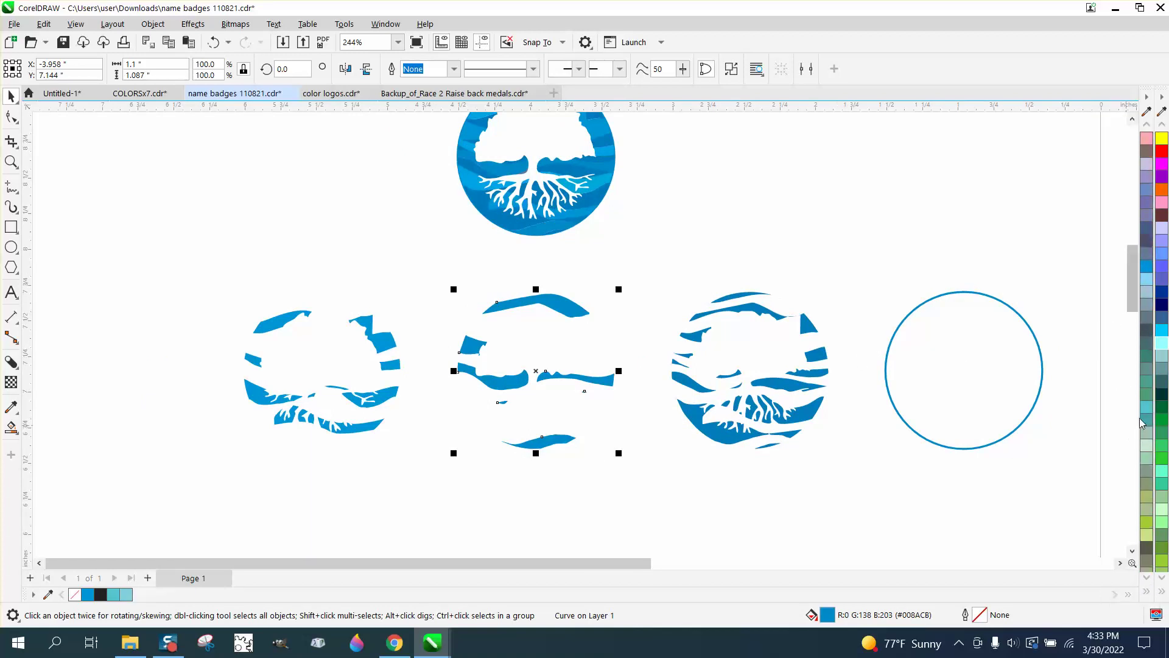
Draw a small rectangle above the outline circle and fill it Turquoise.
{"action": "left_click", "coordinate": [11, 227]}
{"action": "left_click_drag", "start_coordinate": [845, 199], "coordinate": [923, 248]}
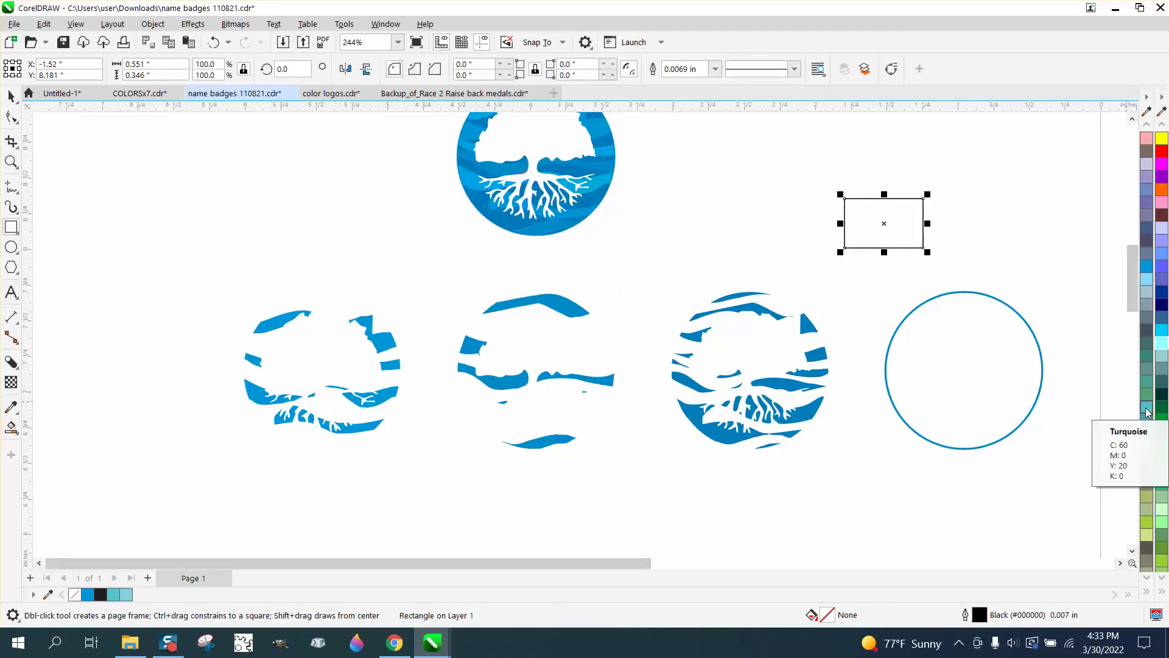
{"action": "left_click", "coordinate": [1147, 410]}
{"action": "left_click", "coordinate": [11, 96]}
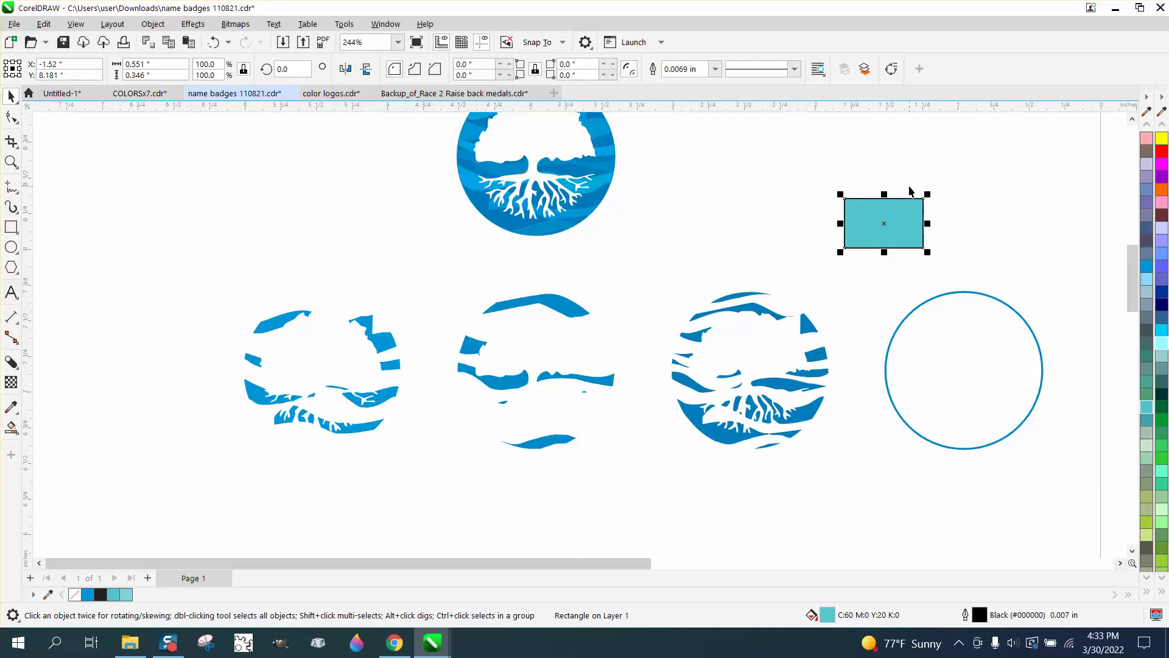
Copy the rectangle to the left and tint it with Baby Blue to C60 M14 Y13.
{"action": "left_click_drag", "start_coordinate": [895, 223], "coordinate": [777, 227]}
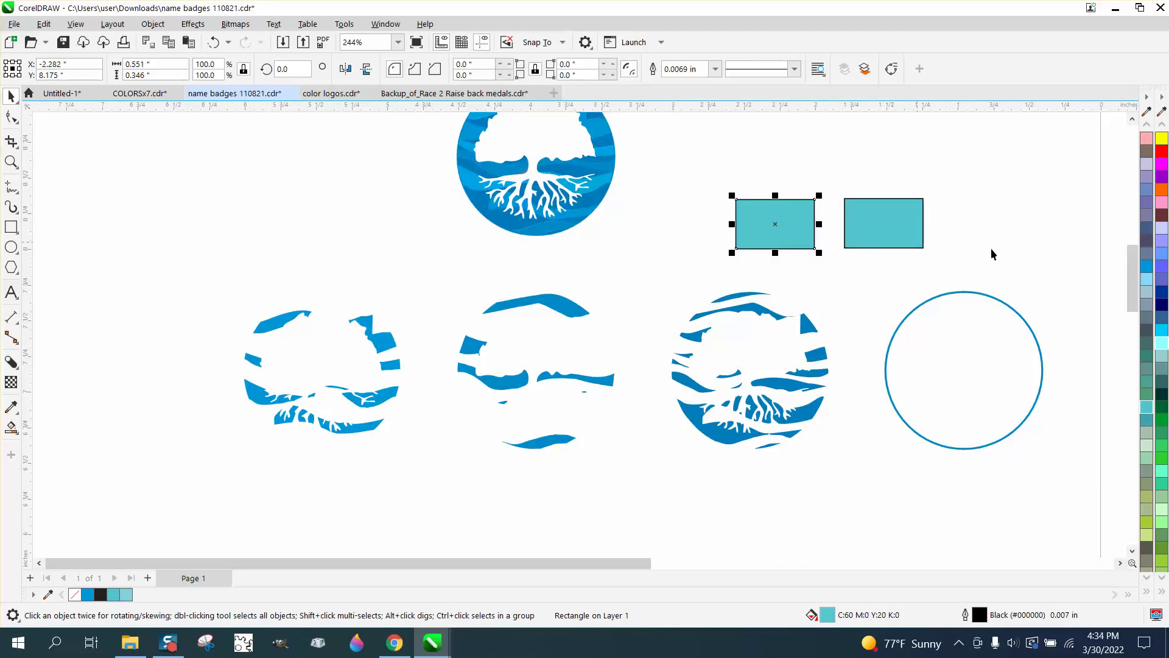
{"action": "left_click", "coordinate": [1148, 194], "text": "ctrl"}
{"action": "left_click", "coordinate": [1148, 195], "text": "ctrl"}
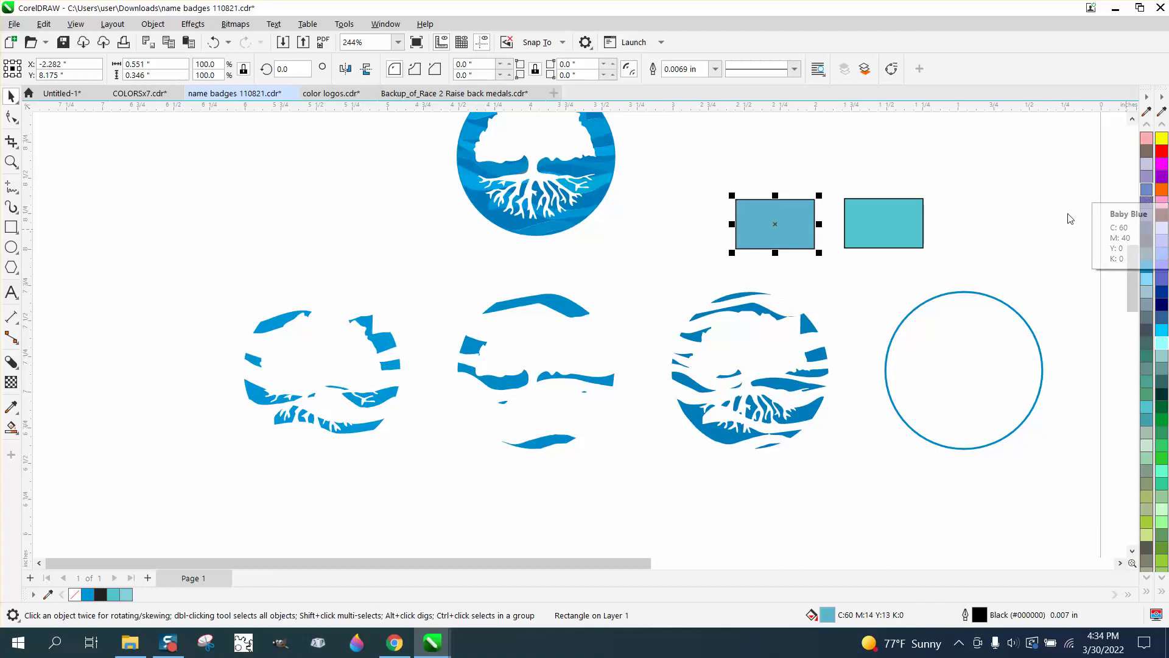
Copy the Turquoise rectangle further right and lighten it with White to C40 M0 Y13.
{"action": "left_click", "coordinate": [921, 237]}
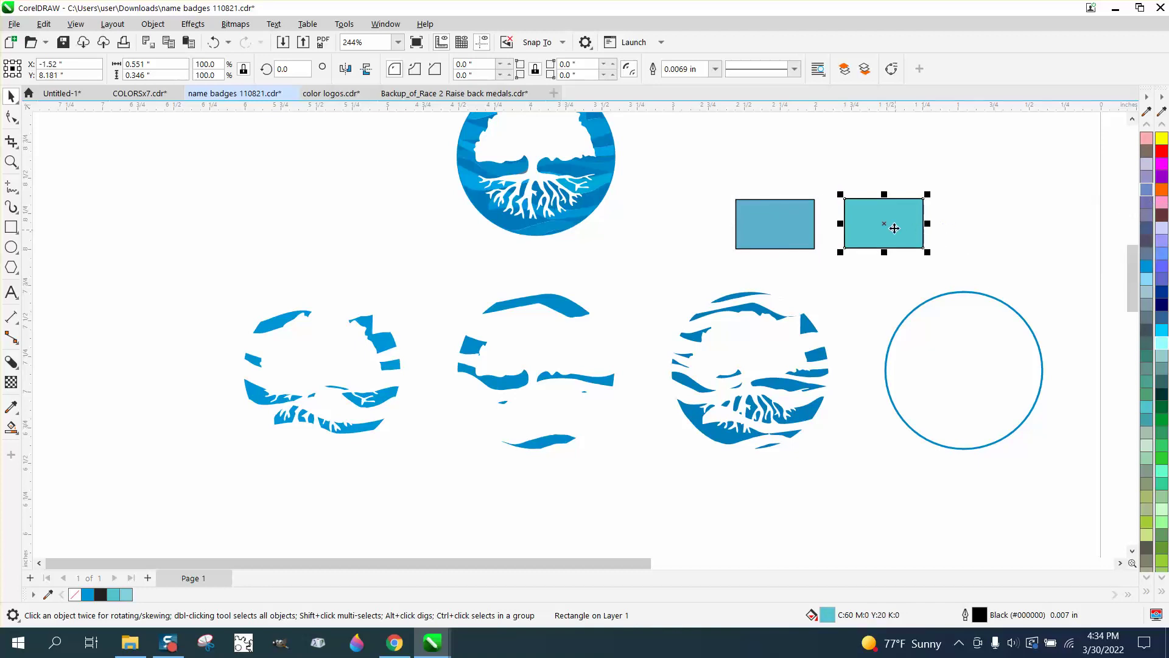
{"action": "left_click_drag", "start_coordinate": [892, 227], "coordinate": [989, 228]}
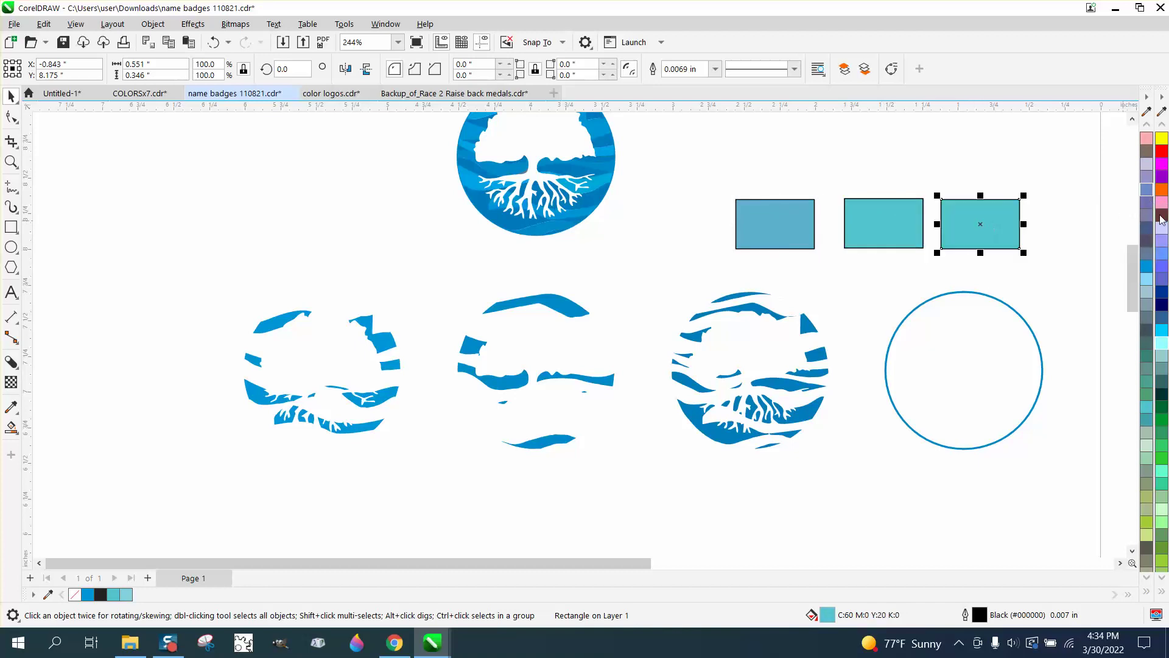
{"action": "left_click", "coordinate": [1147, 126]}
{"action": "left_click", "coordinate": [1147, 126]}
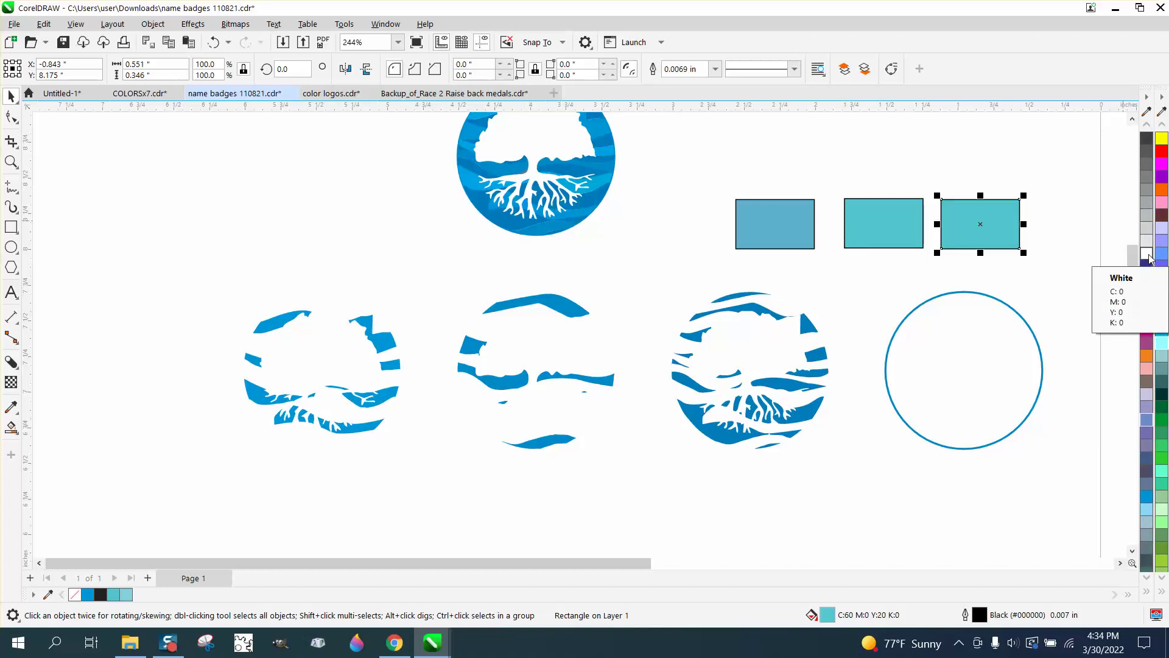
{"action": "left_click", "coordinate": [1148, 258], "text": "ctrl"}
{"action": "left_click", "coordinate": [1147, 257], "text": "ctrl"}
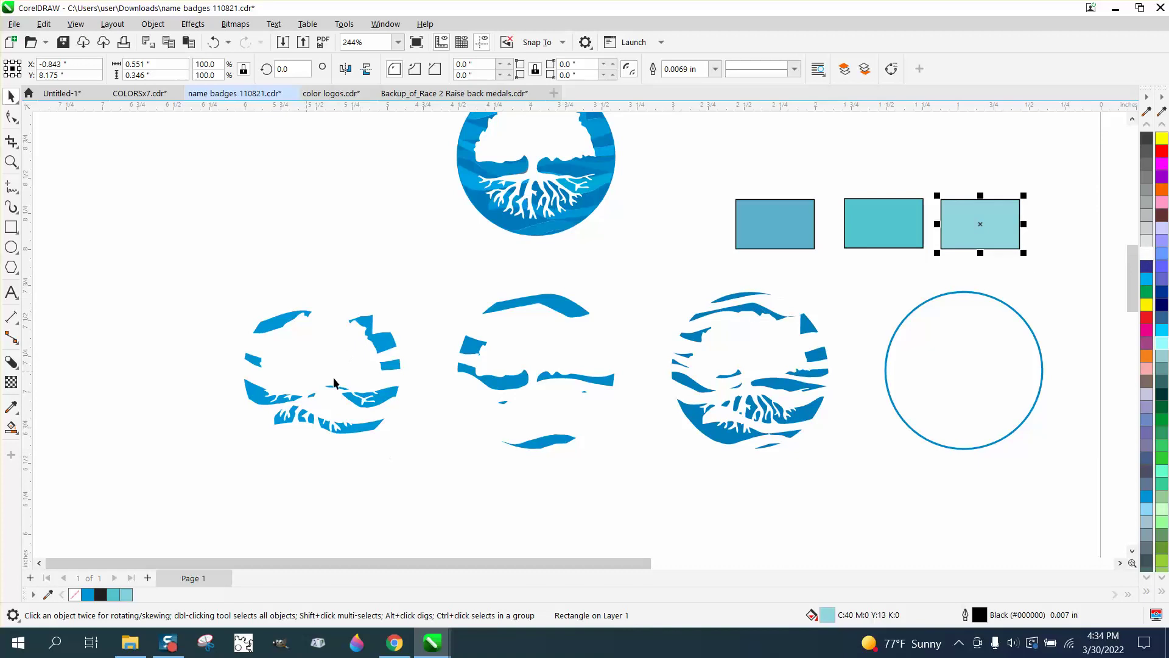
Paint the left logo layer pale turquoise sampled from the first swatch rectangle.
{"action": "left_click", "coordinate": [14, 428]}
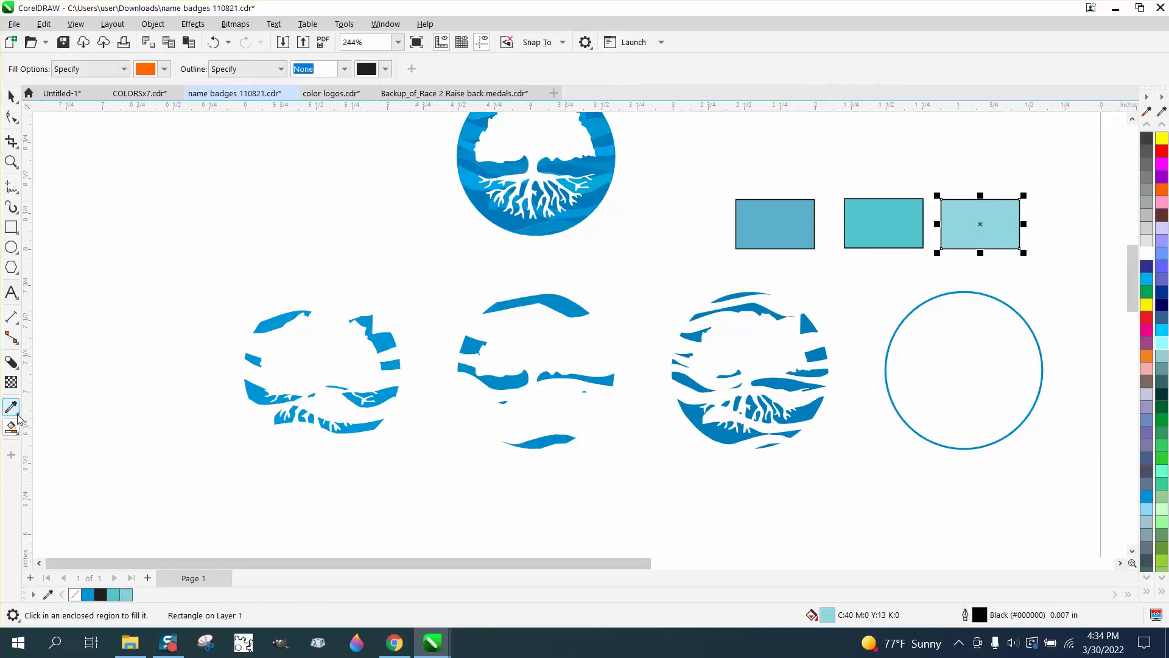
{"action": "left_click", "coordinate": [57, 406]}
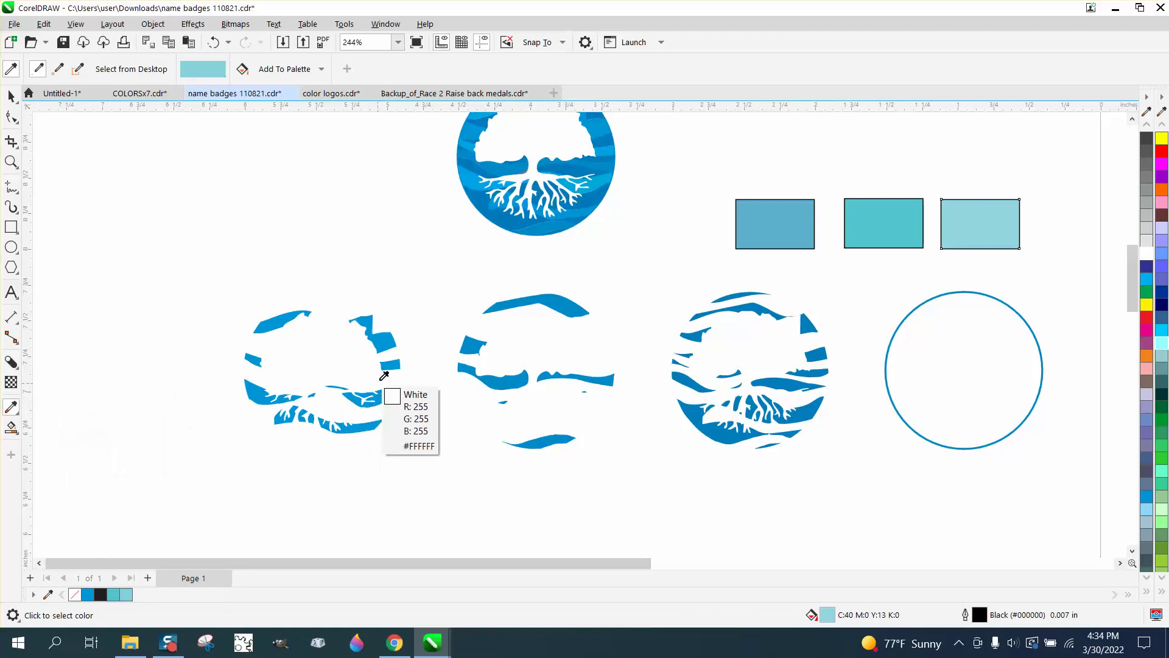
{"action": "left_click", "coordinate": [964, 221]}
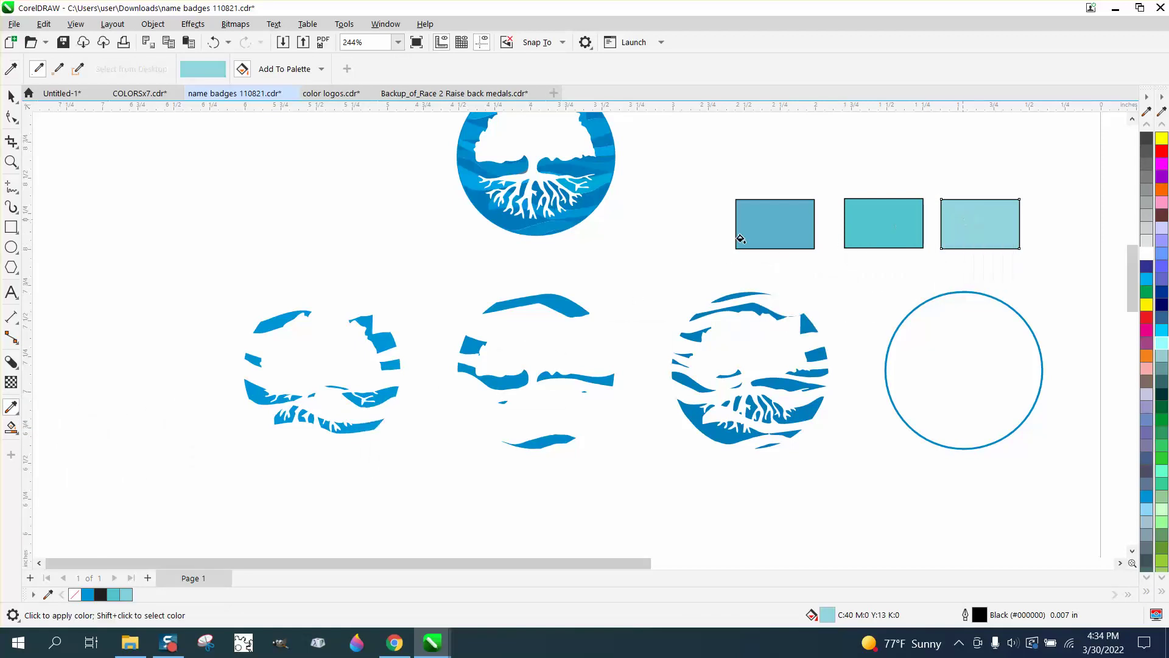
{"action": "left_click", "coordinate": [376, 336]}
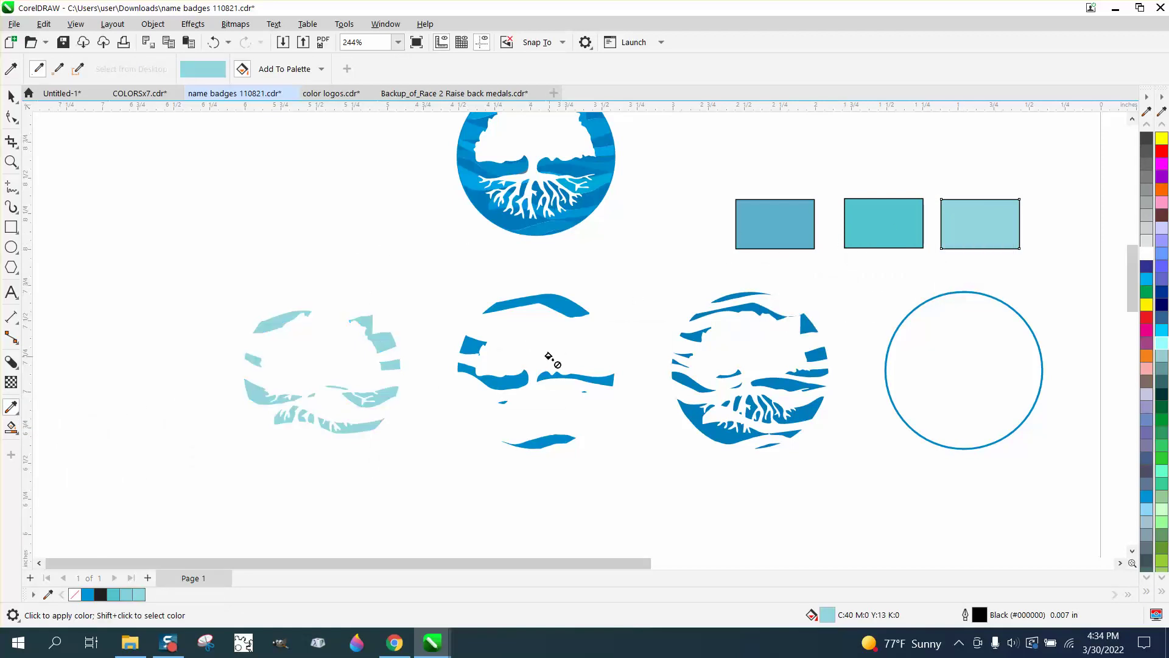
Paint the right logo layer with the blue-tinted turquoise swatch colour.
{"action": "left_click", "coordinate": [11, 96]}
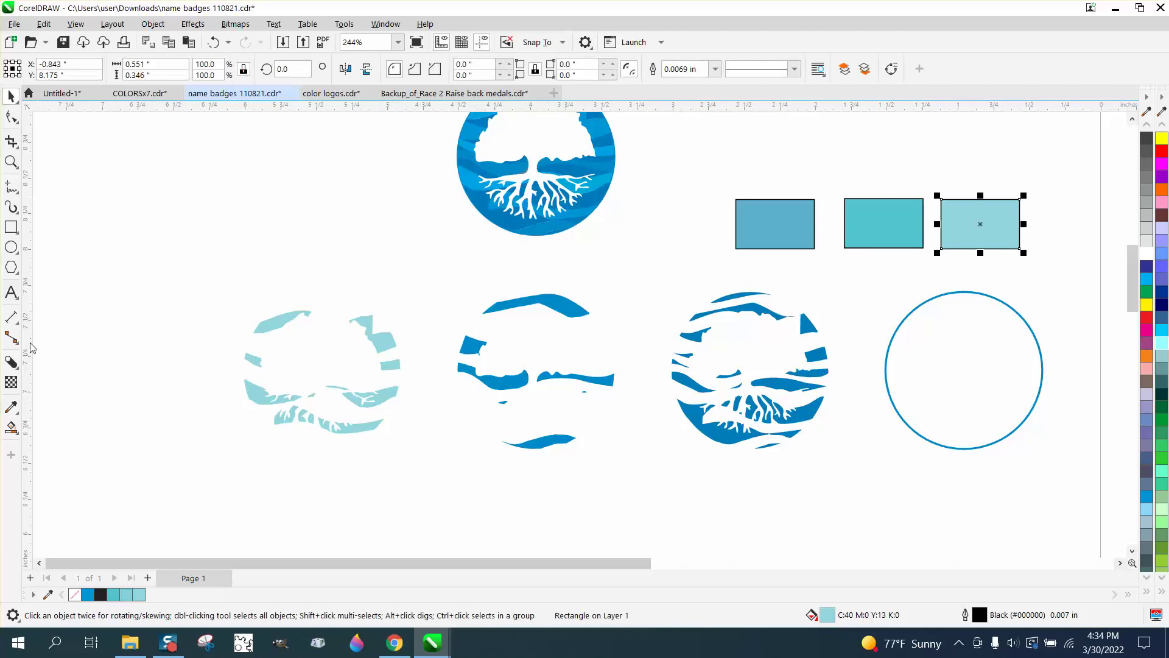
{"action": "left_click", "coordinate": [19, 412]}
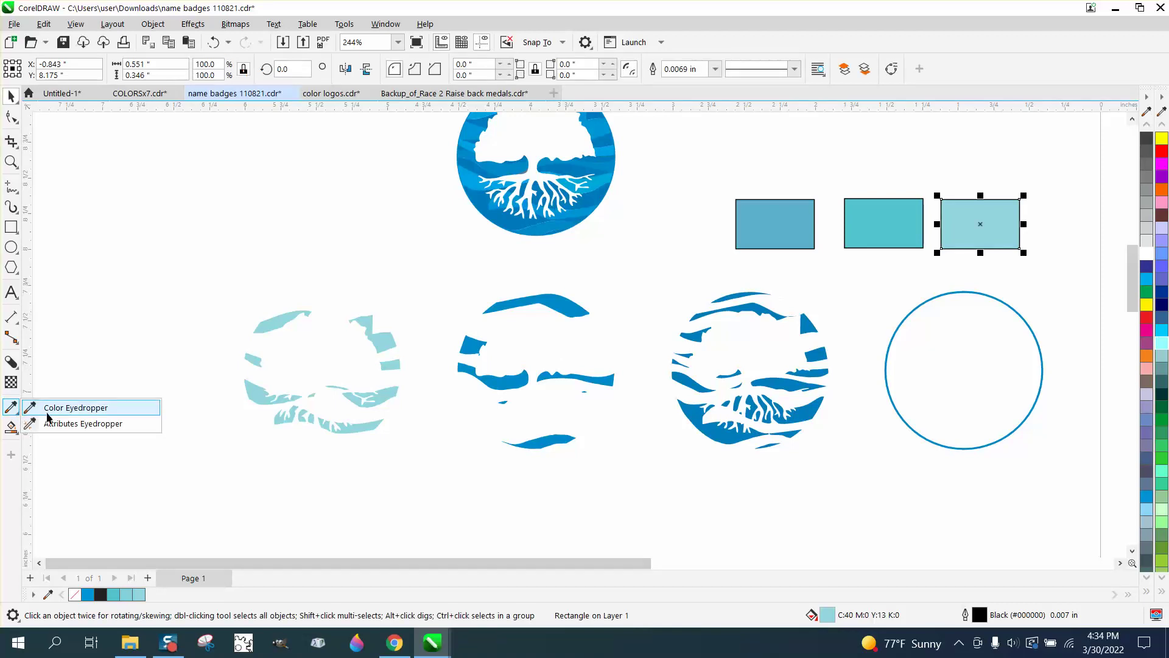
{"action": "left_click", "coordinate": [47, 414]}
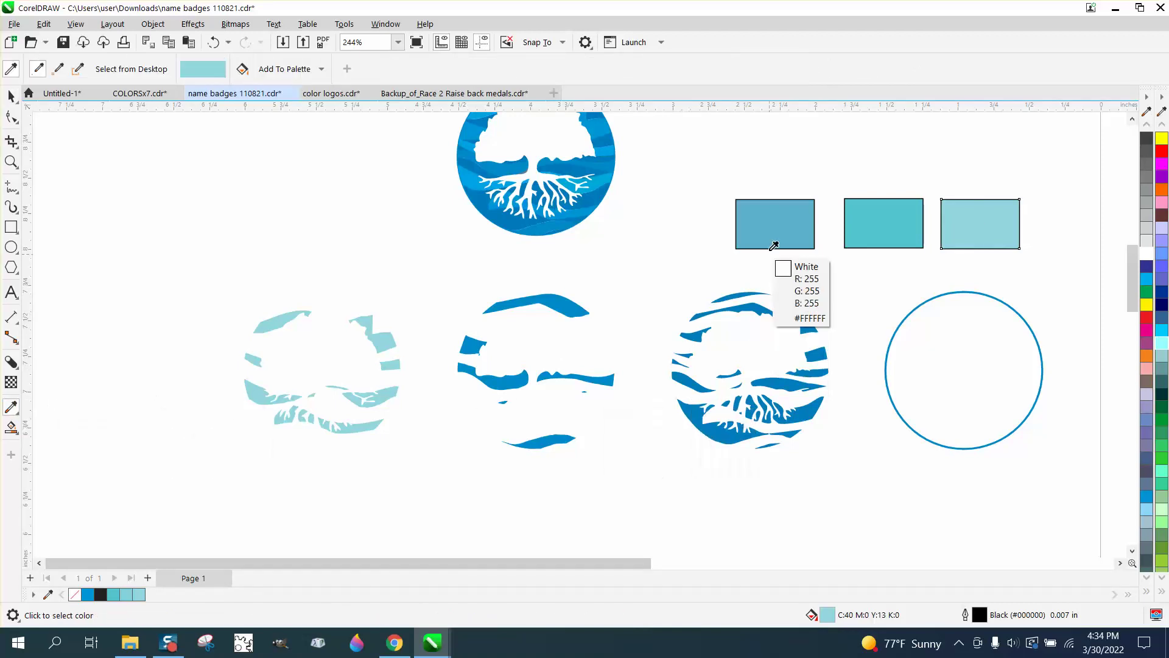
{"action": "left_click", "coordinate": [768, 230]}
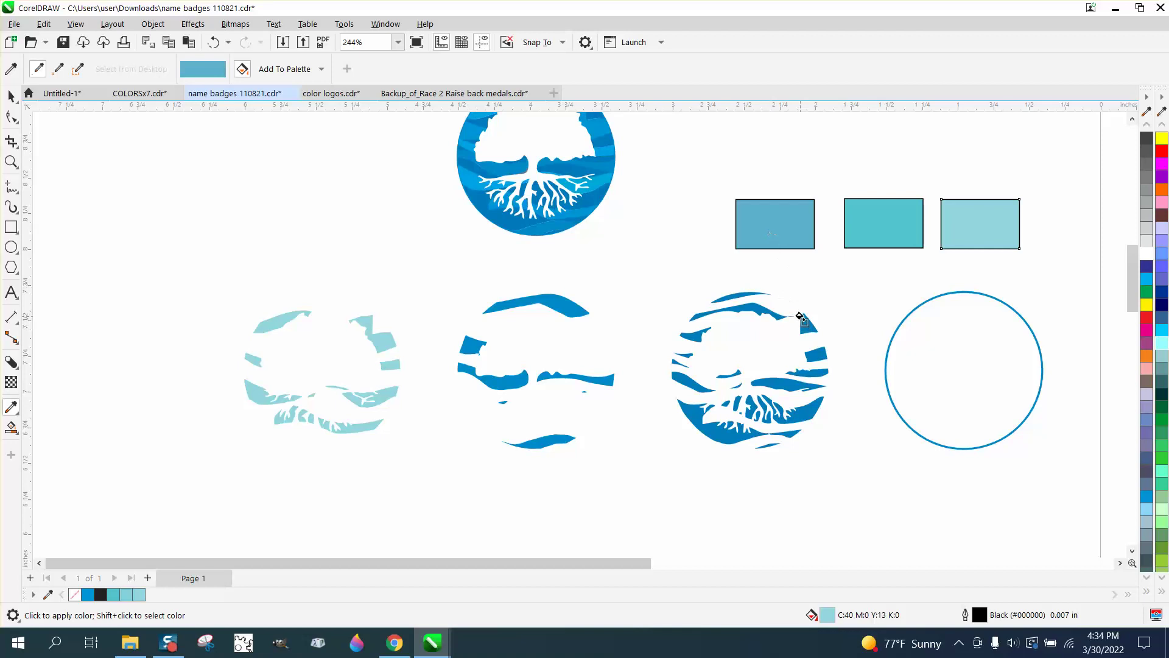
{"action": "left_click", "coordinate": [800, 315]}
{"action": "left_click", "coordinate": [812, 353]}
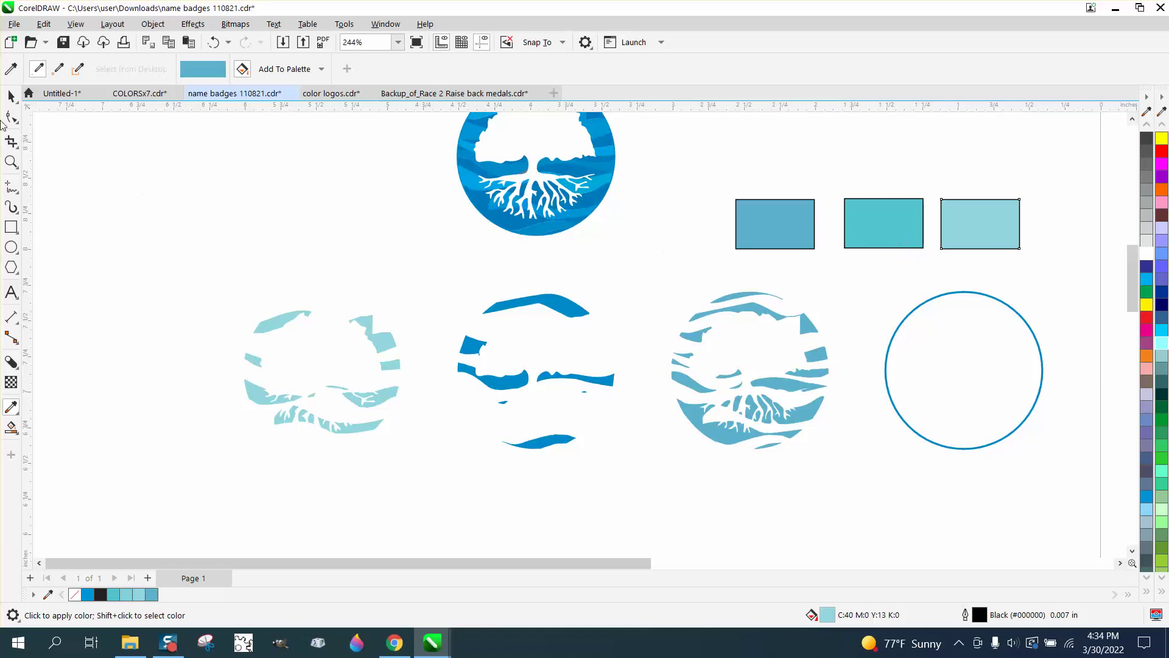
Paint the middle logo layer with the plain Turquoise swatch colour.
{"action": "left_click", "coordinate": [11, 98]}
{"action": "left_click", "coordinate": [18, 413]}
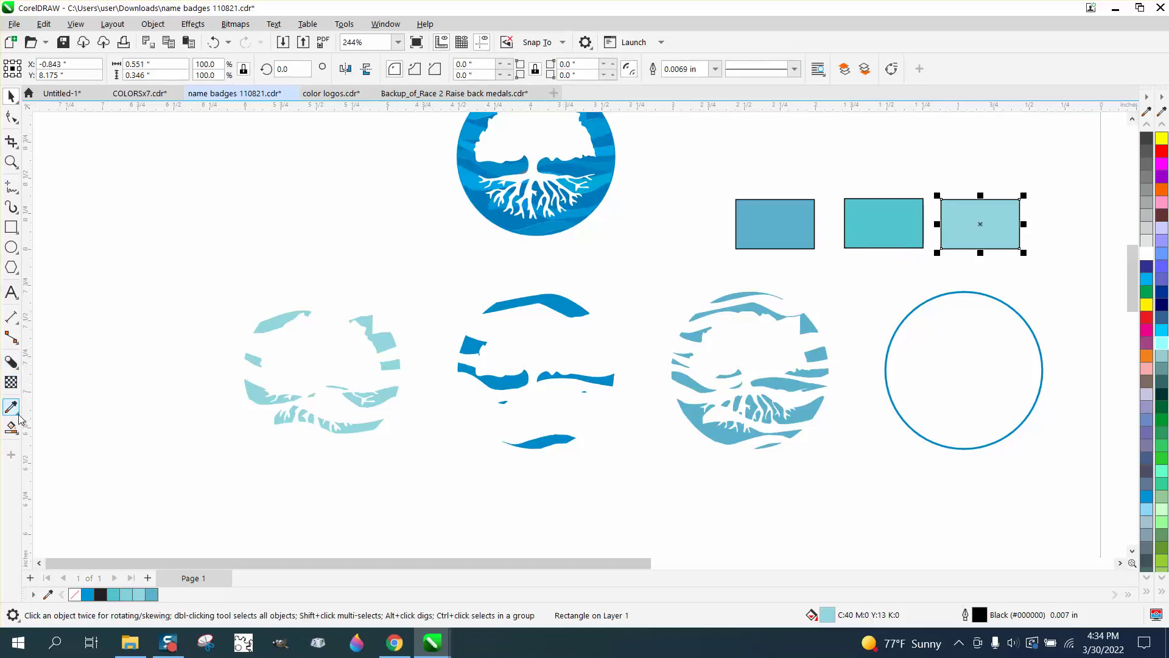
{"action": "left_click", "coordinate": [64, 409]}
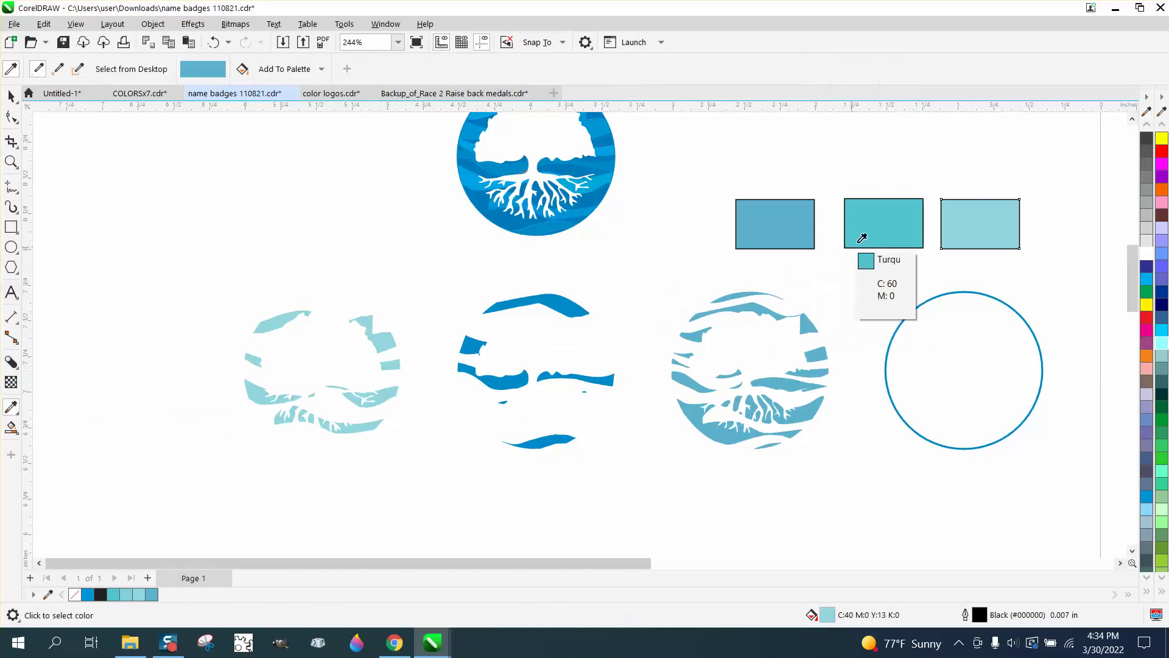
{"action": "left_click", "coordinate": [877, 222]}
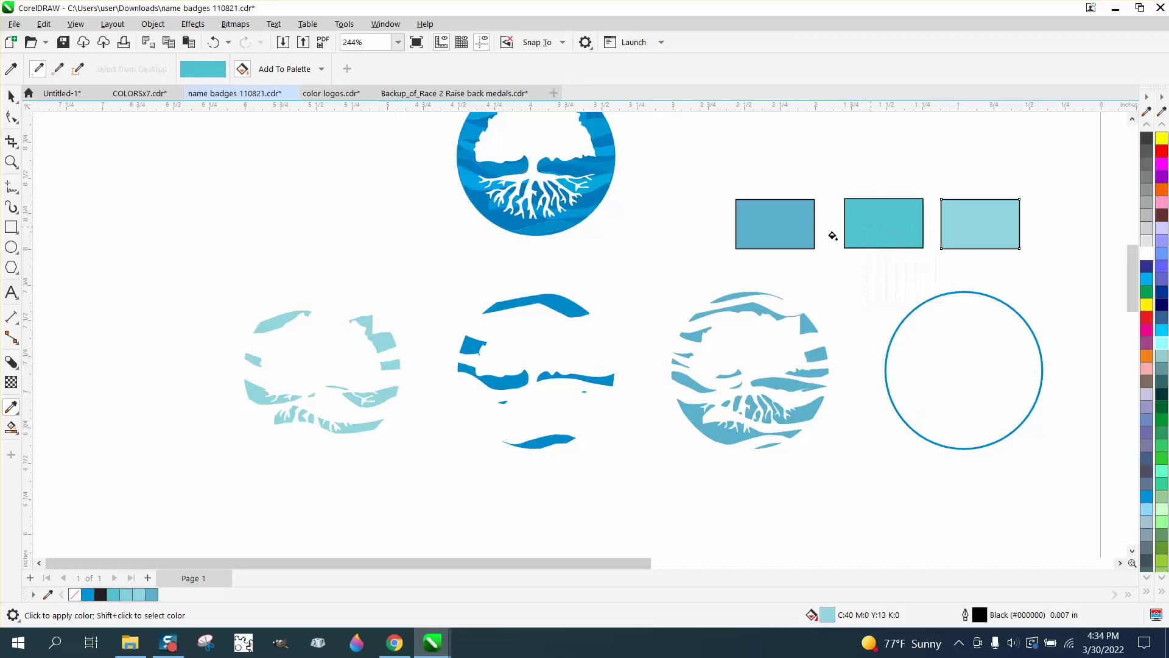
{"action": "left_click", "coordinate": [563, 303]}
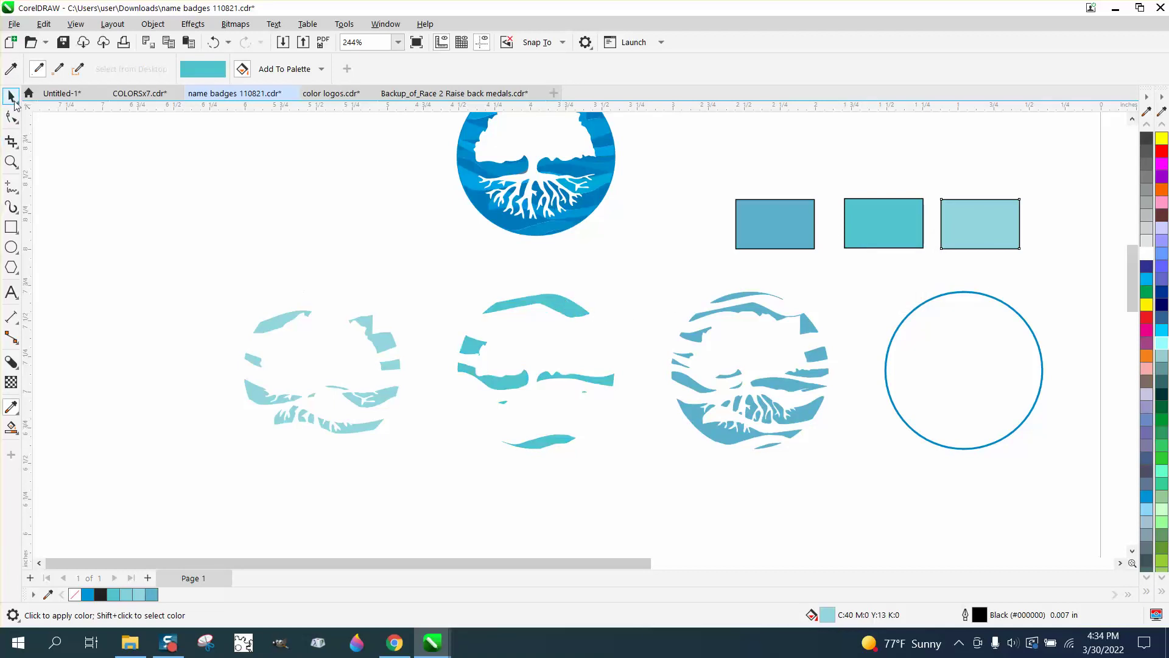
Centre the right layer onto the middle layer with P, then select the left layer.
{"action": "left_click", "coordinate": [11, 96]}
{"action": "left_click_drag", "start_coordinate": [649, 270], "coordinate": [846, 455]}
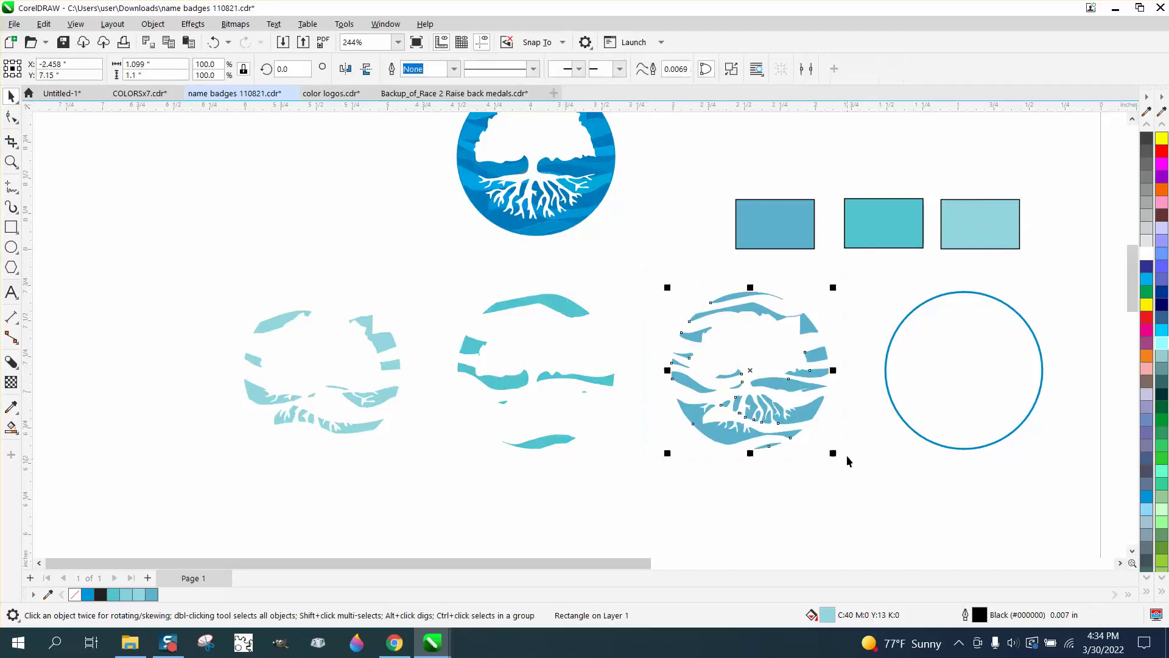
{"action": "key", "text": "p"}
{"action": "left_click_drag", "start_coordinate": [210, 263], "coordinate": [361, 404]}
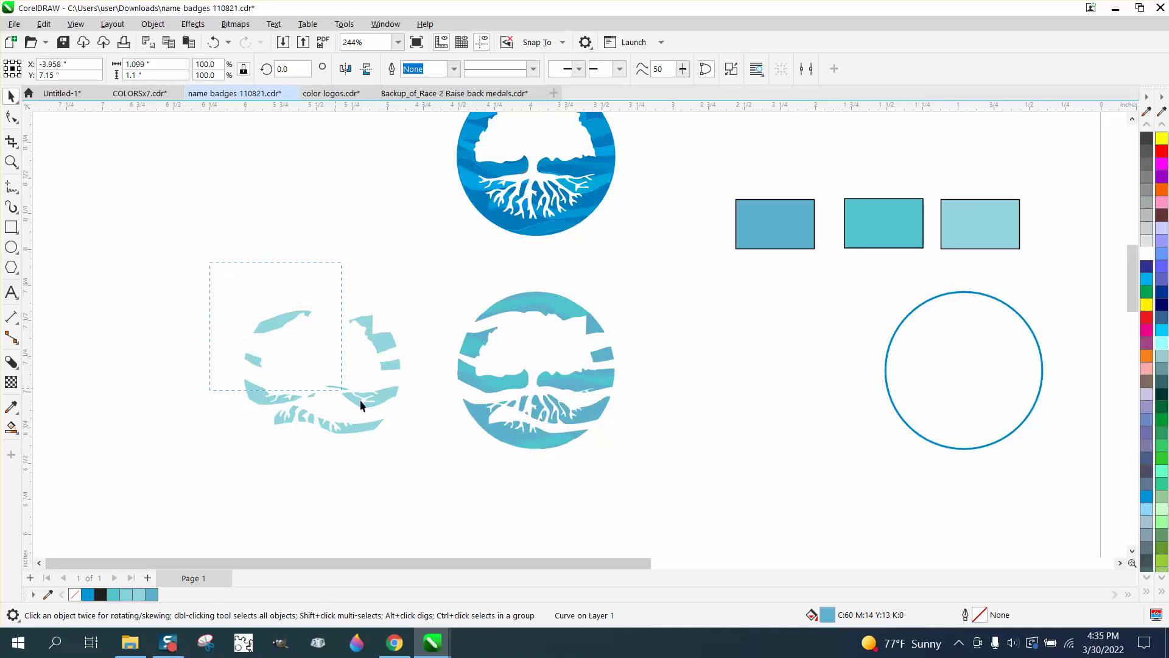
{"action": "left_click_drag", "start_coordinate": [453, 461], "coordinate": [454, 458]}
Centre the left layer onto the stack and sample Turquoise from the middle swatch rectangle.
{"action": "key", "text": "p"}
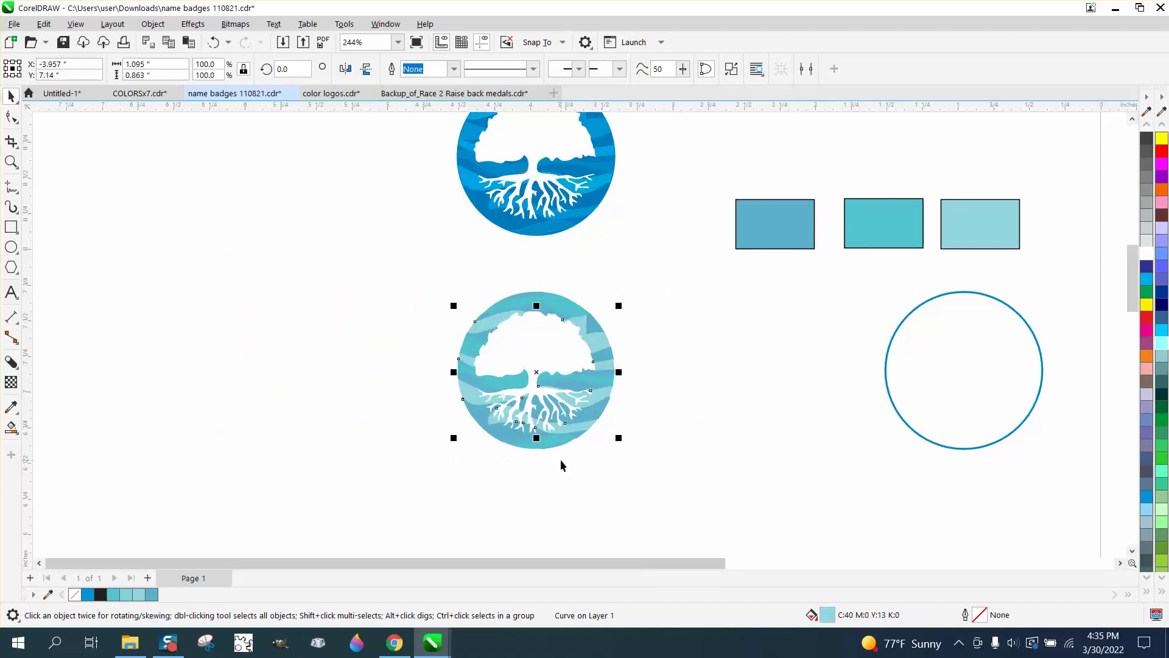
{"action": "left_click", "coordinate": [890, 405]}
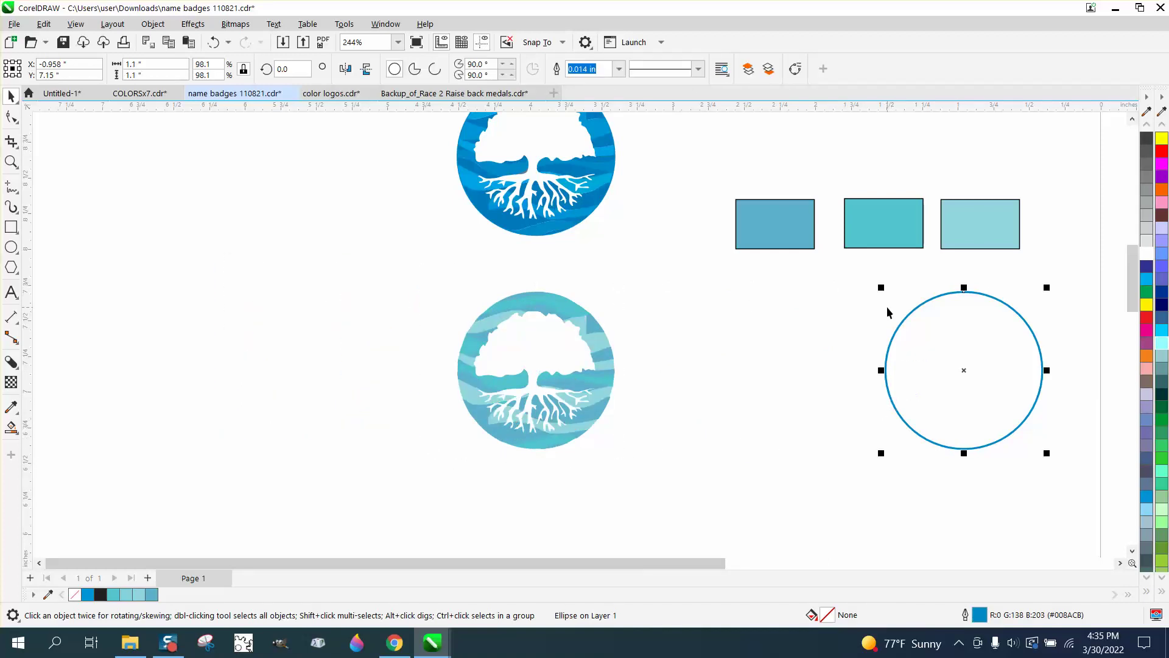
{"action": "left_click", "coordinate": [887, 237]}
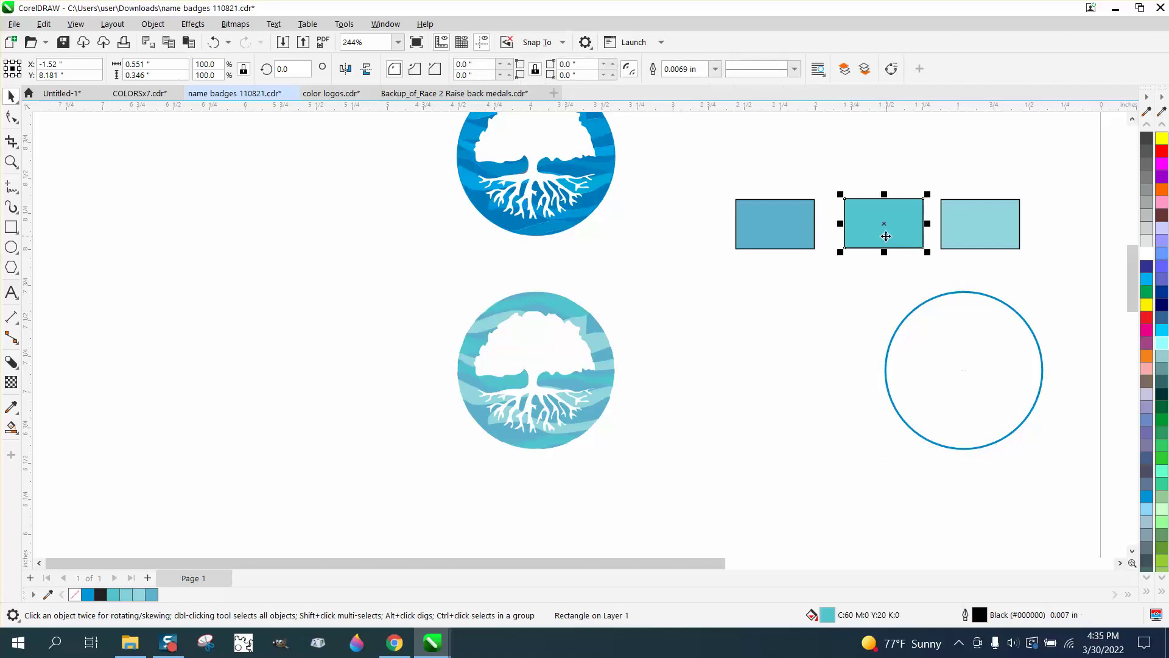
{"action": "left_click", "coordinate": [12, 427]}
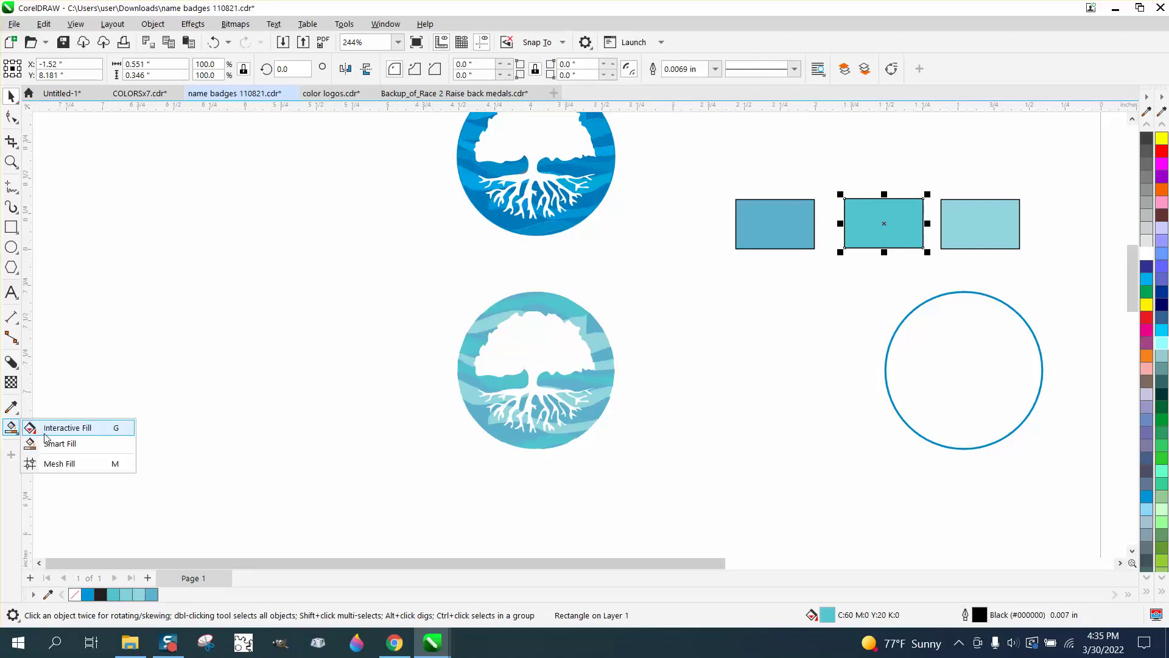
{"action": "left_click", "coordinate": [12, 407]}
{"action": "left_click", "coordinate": [61, 408]}
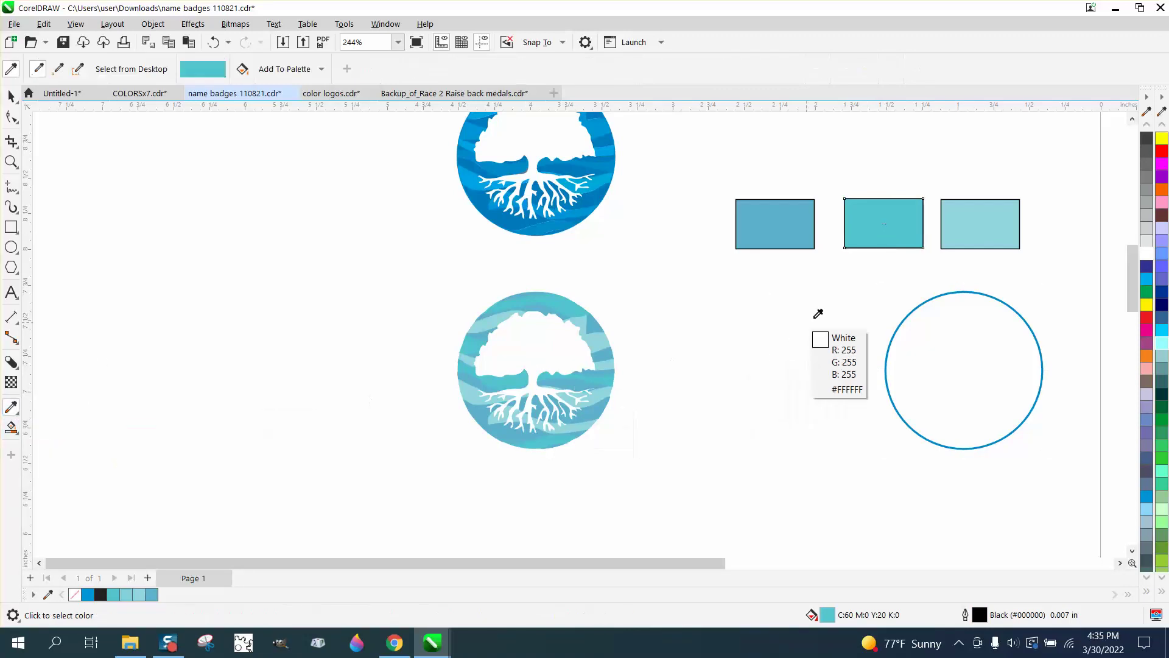
{"action": "left_click", "coordinate": [884, 237]}
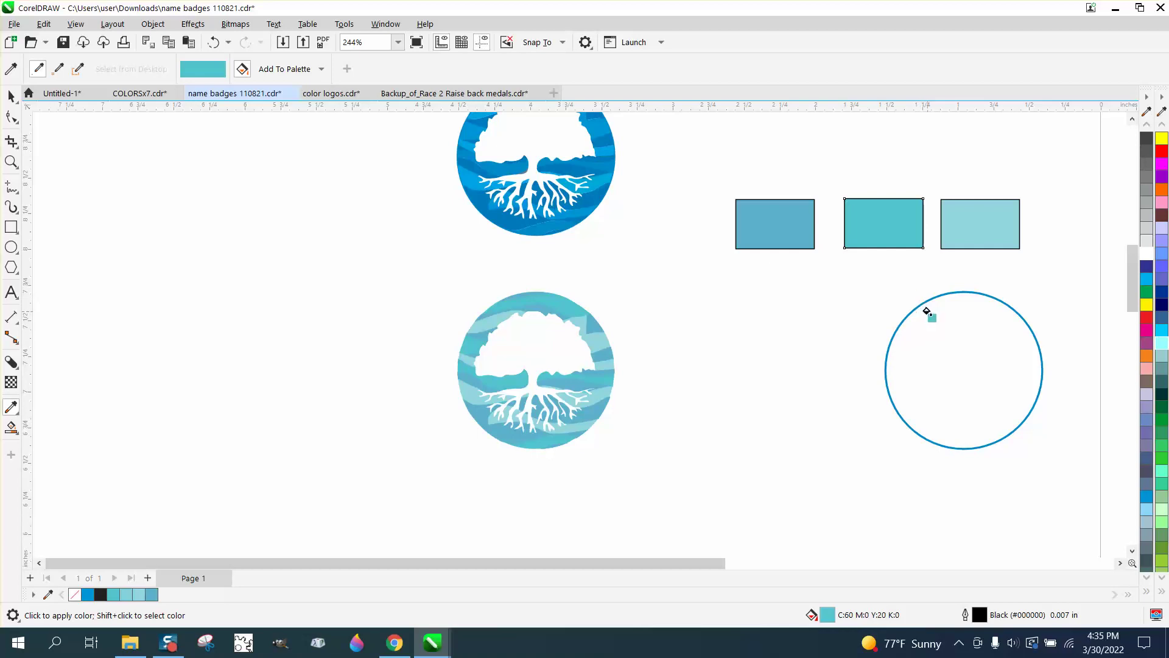
Give the empty circle a Turquoise outline instead of fill and nudge it left onto the logo.
{"action": "left_click", "coordinate": [11, 96]}
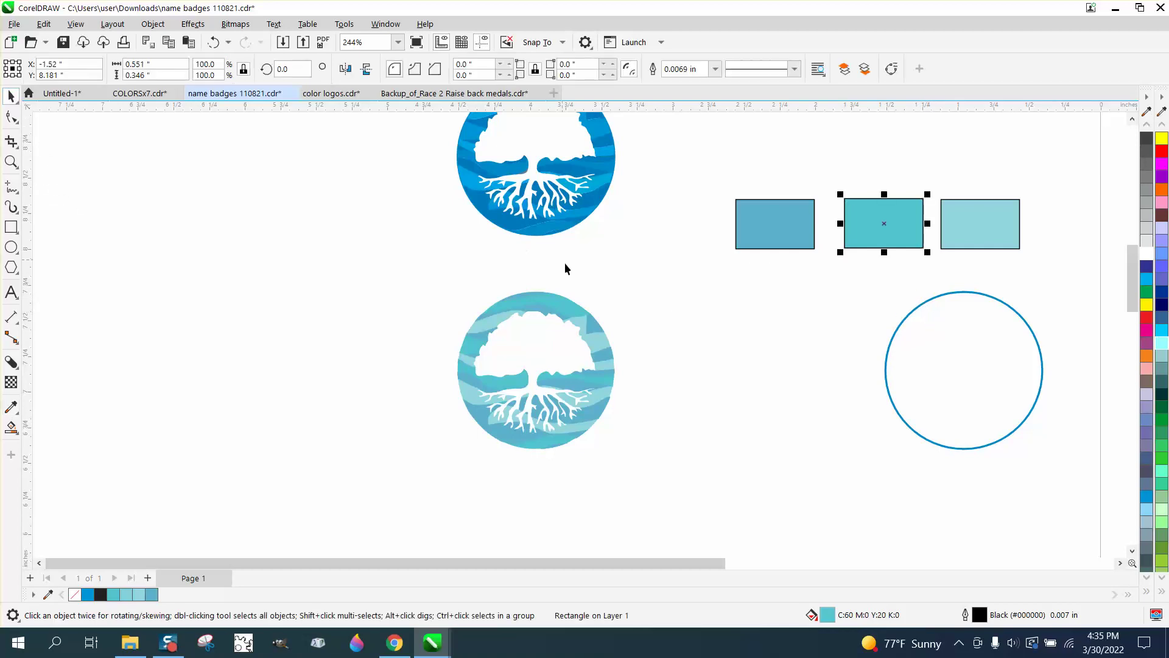
{"action": "left_click", "coordinate": [933, 300]}
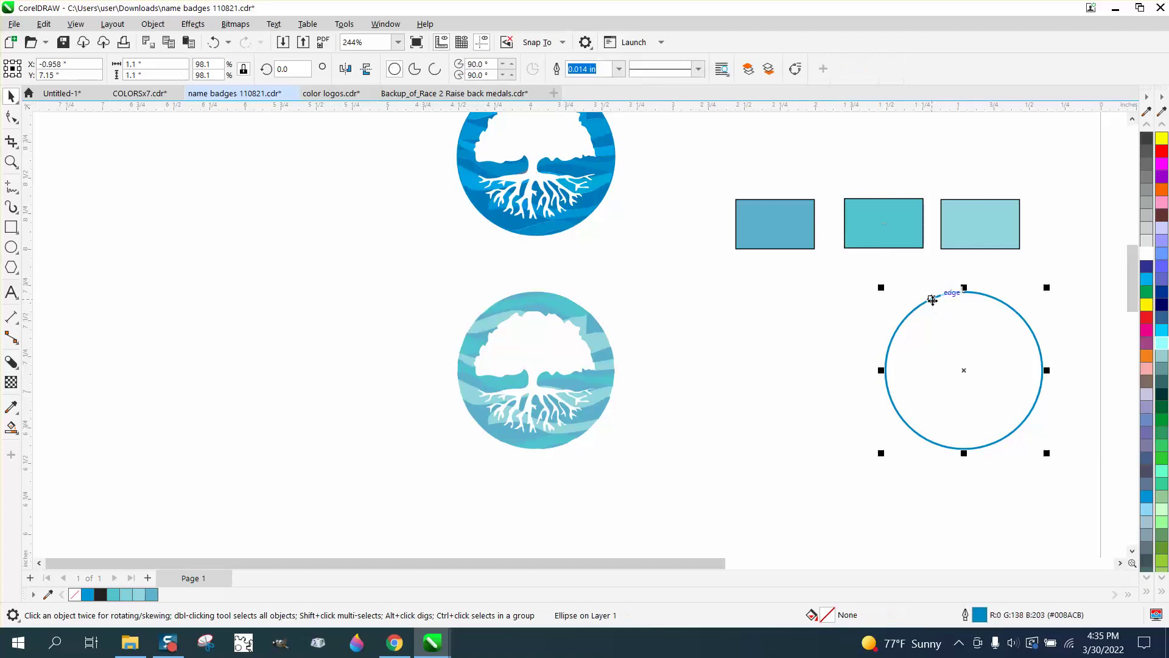
{"action": "left_click", "coordinate": [1147, 577]}
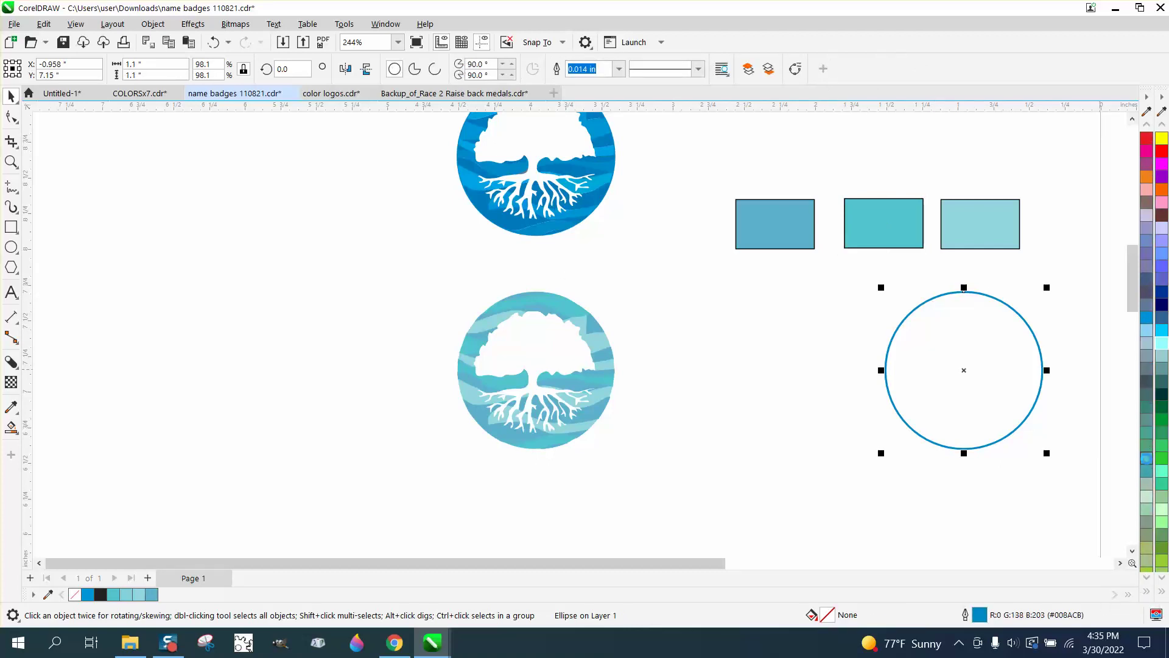
{"action": "left_click", "coordinate": [1146, 457]}
{"action": "left_click", "coordinate": [214, 42]}
{"action": "right_click", "coordinate": [1146, 462]}
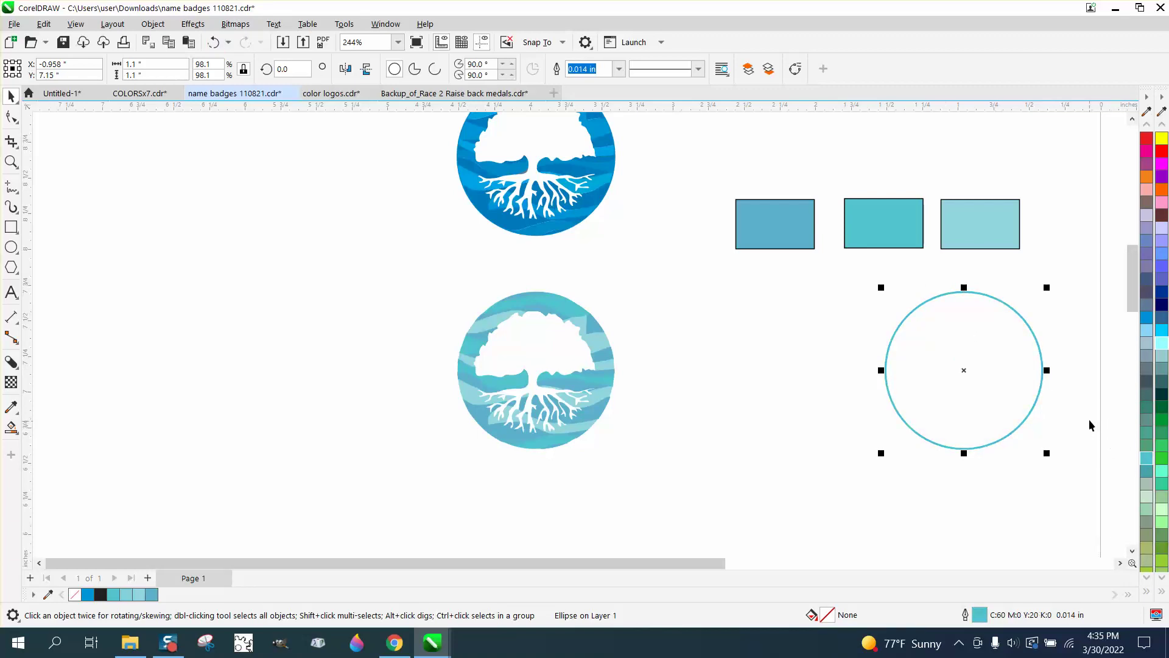
{"action": "key", "text": "Left"}
{"action": "key", "text": "Left"}
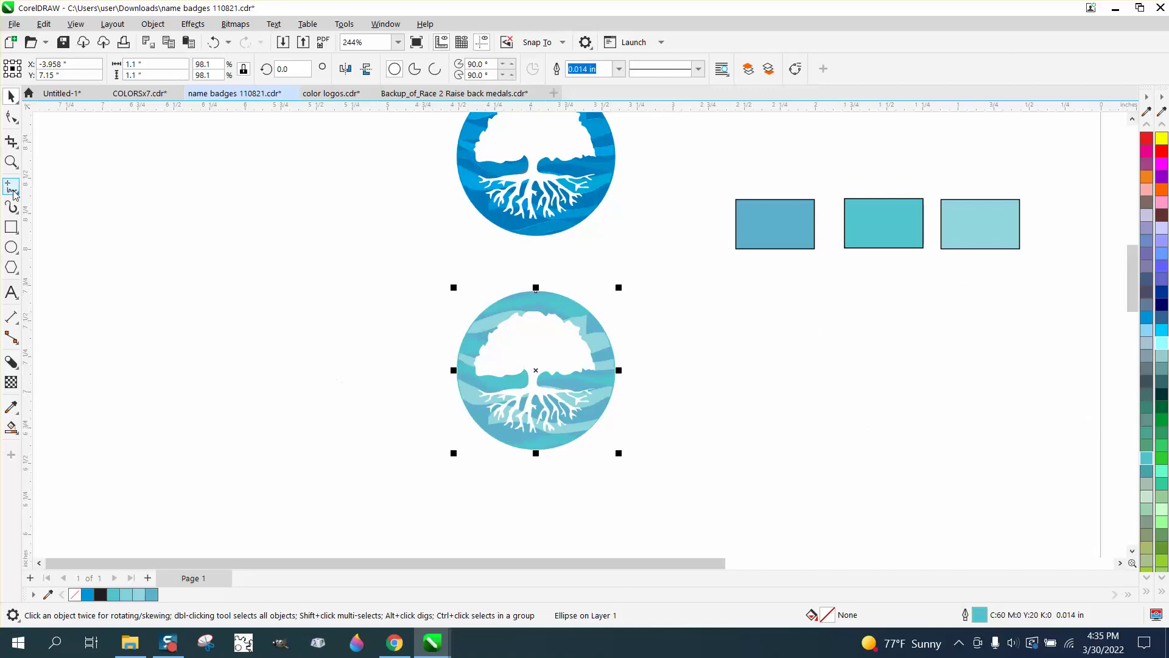
{"action": "left_click", "coordinate": [11, 161]}
{"action": "left_click_drag", "start_coordinate": [428, 274], "coordinate": [733, 499]}
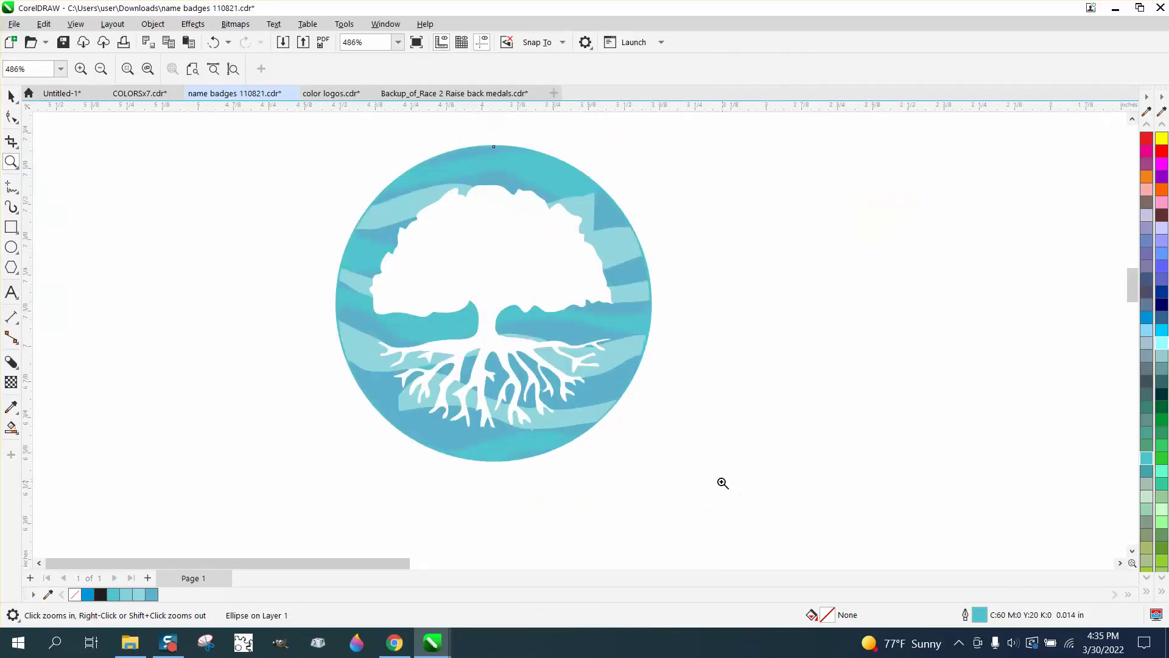
{"action": "scroll", "coordinate": [567, 402], "scroll_direction": "down", "scroll_amount": 1}
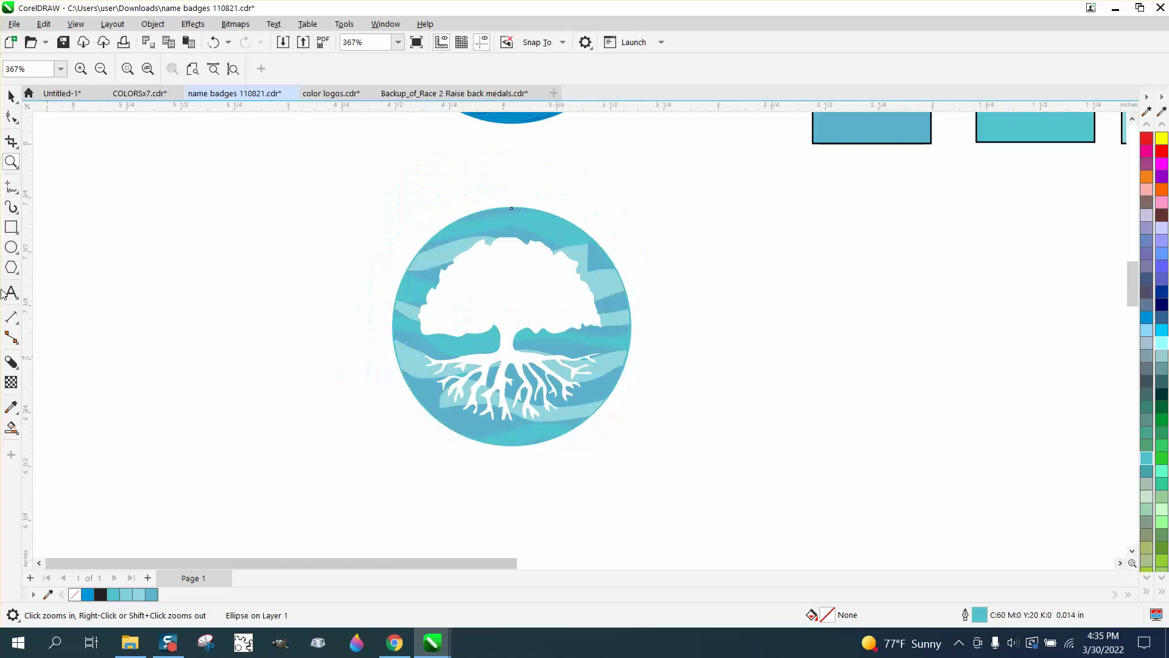
{"action": "left_click", "coordinate": [11, 227]}
{"action": "left_click_drag", "start_coordinate": [341, 184], "coordinate": [744, 485]}
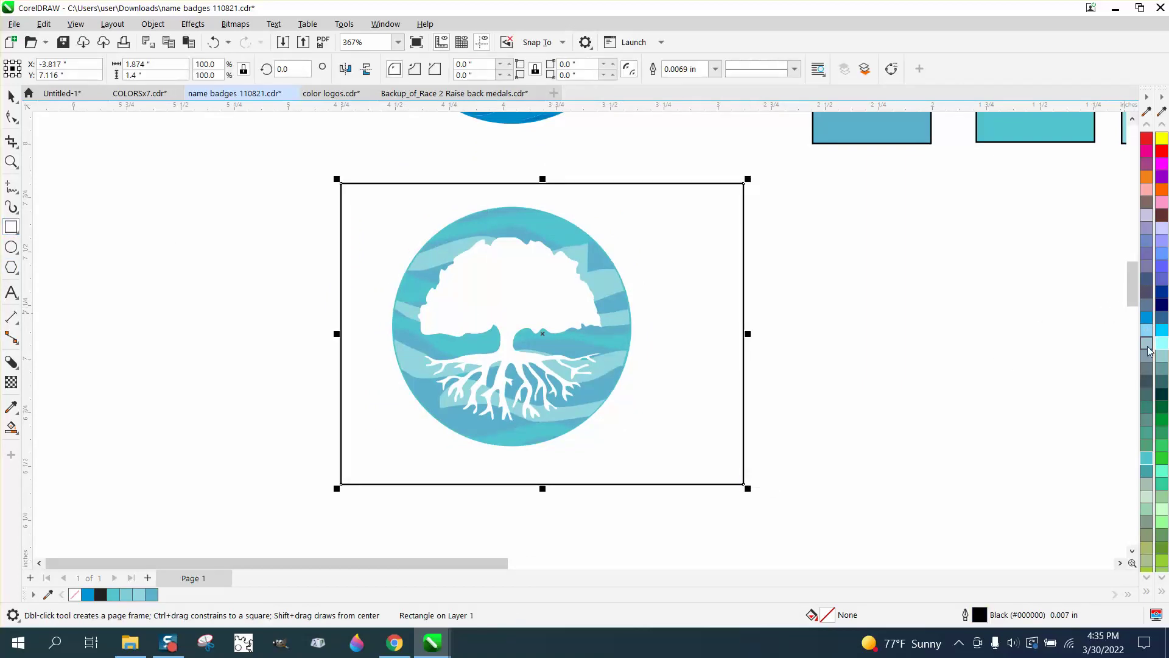
{"action": "left_click", "coordinate": [1162, 139]}
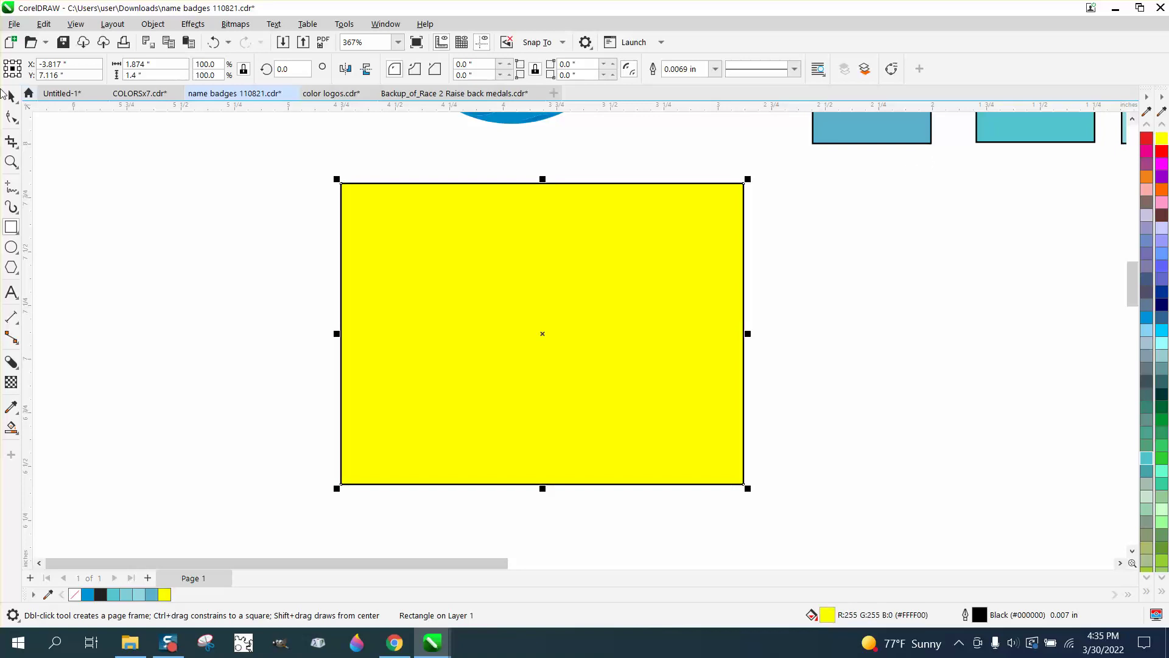
{"action": "left_click", "coordinate": [153, 24]}
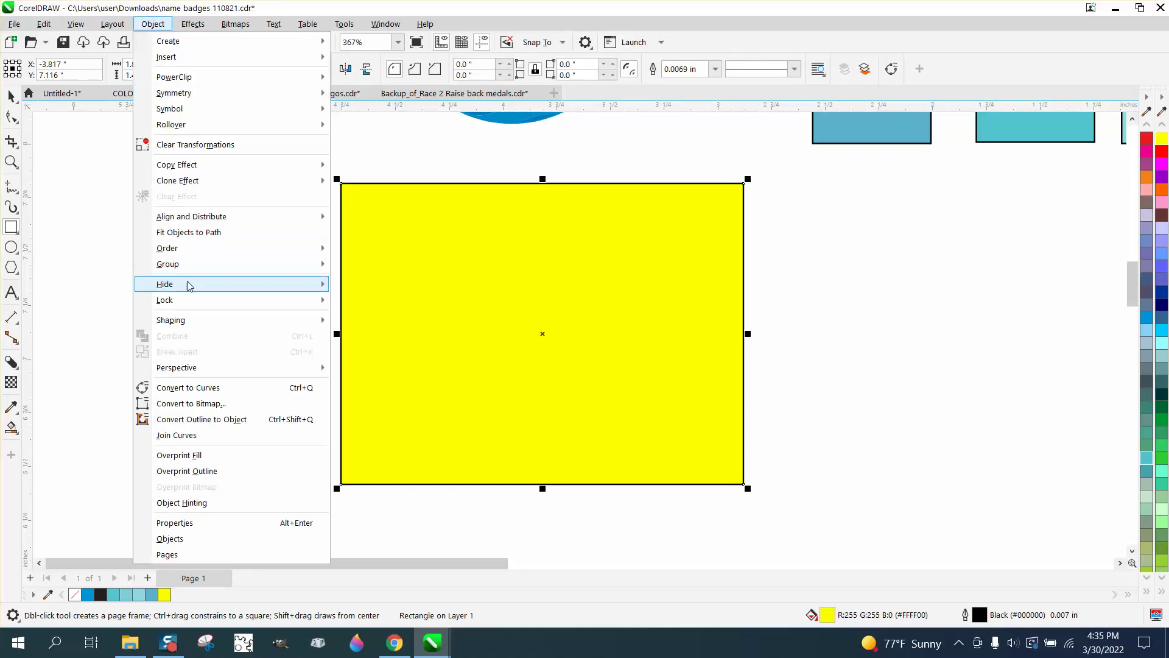
{"action": "mouse_move", "coordinate": [188, 247]}
{"action": "left_click", "coordinate": [397, 266]}
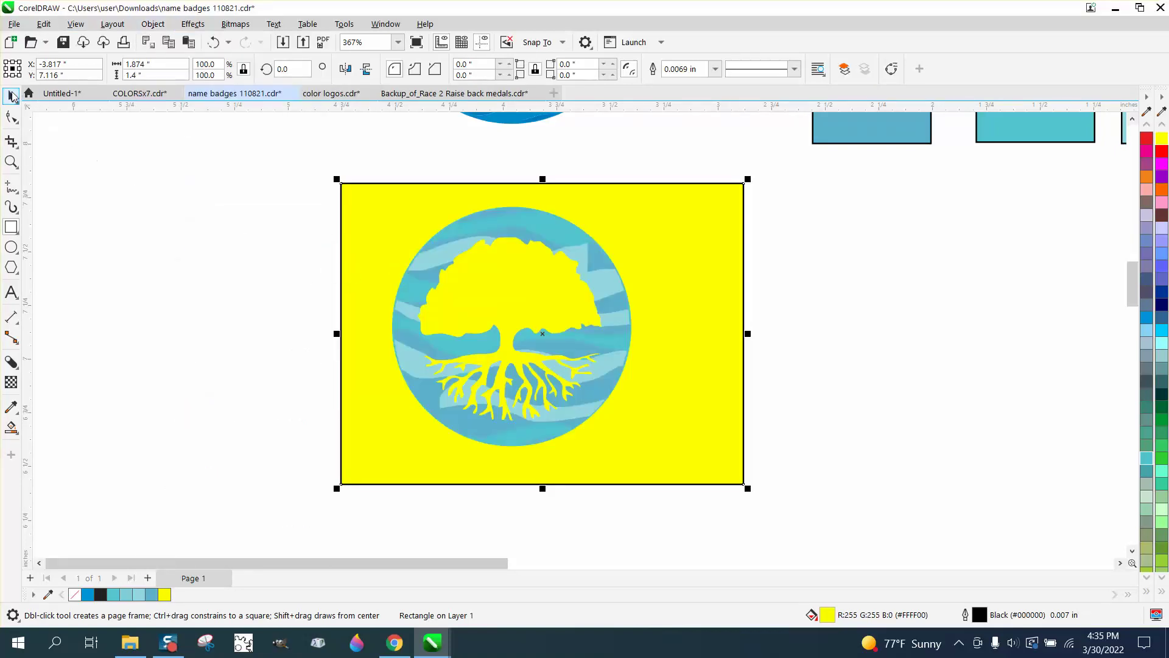
{"action": "left_click", "coordinate": [11, 96]}
{"action": "key", "text": "Delete"}
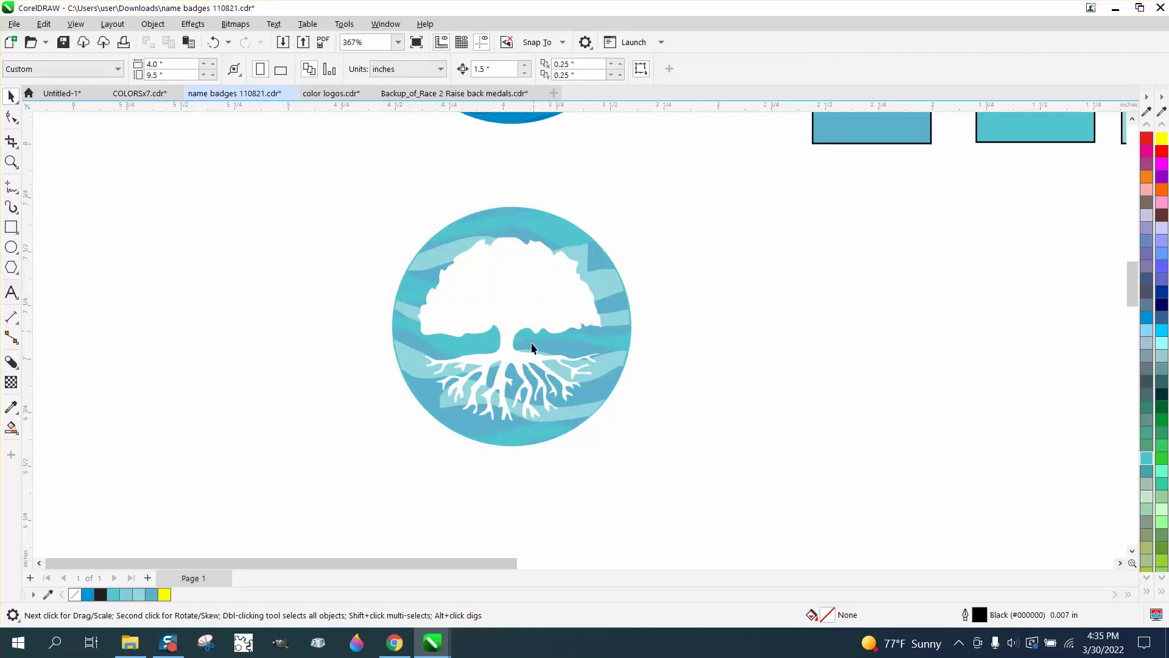
Delete the three colour swatch rectangles and select the turquoise logo.
{"action": "scroll", "coordinate": [532, 348], "scroll_direction": "down", "scroll_amount": 2}
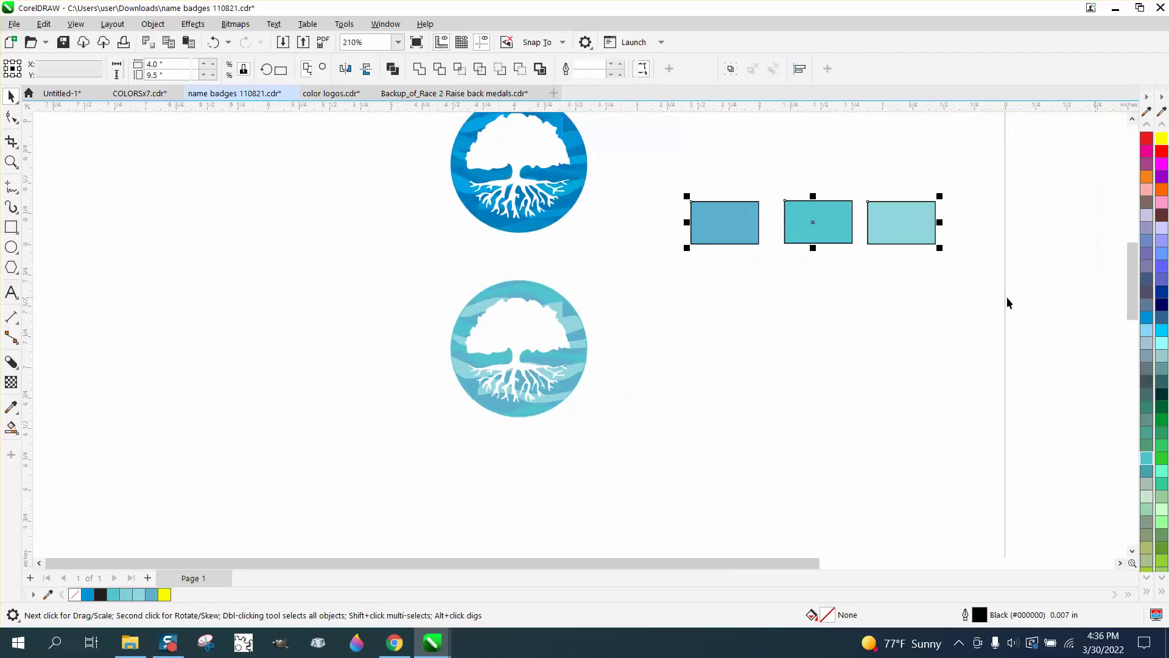
{"action": "key", "text": "Delete"}
{"action": "scroll", "coordinate": [745, 329], "scroll_direction": "down", "scroll_amount": 1}
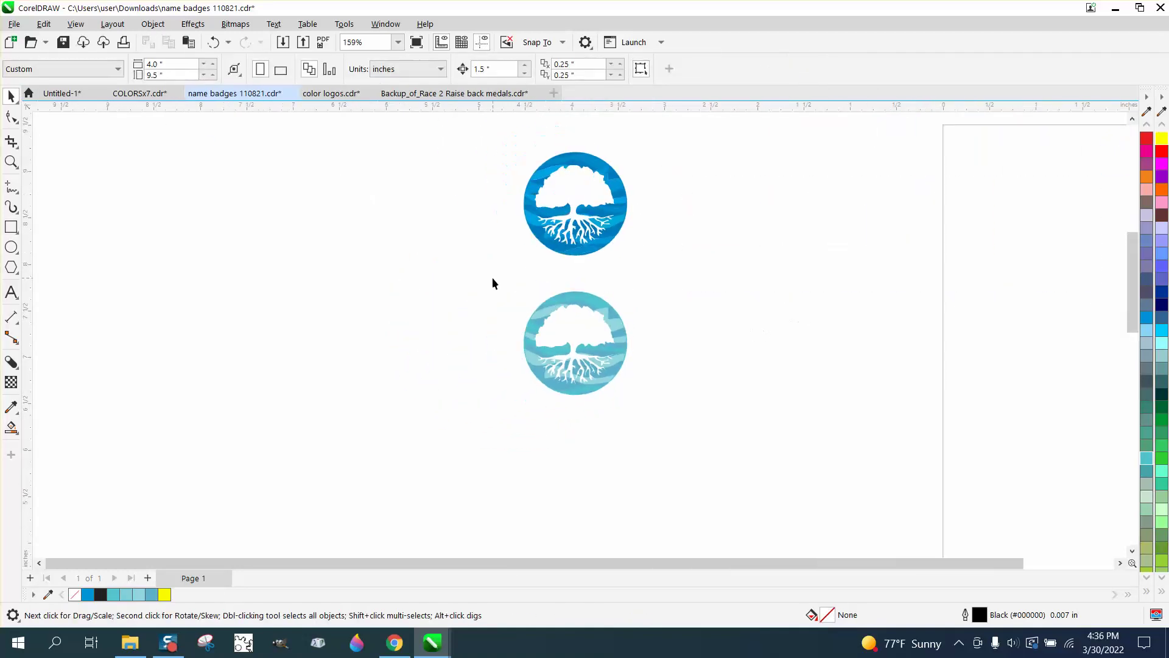
{"action": "left_click_drag", "start_coordinate": [491, 281], "coordinate": [701, 436]}
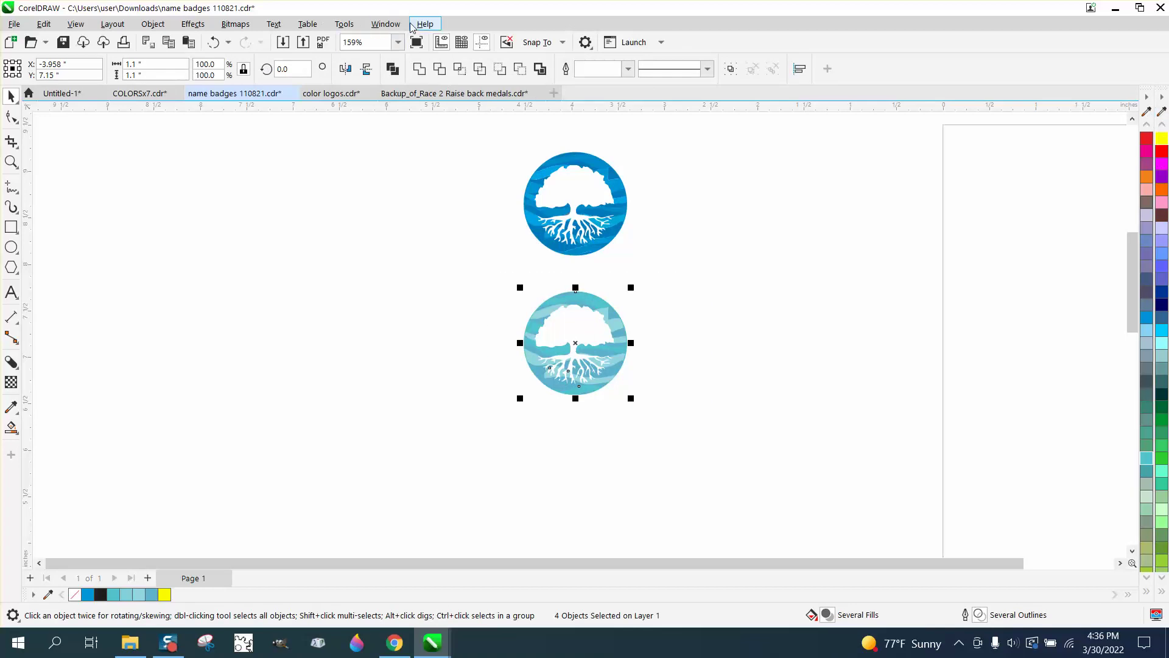
Turn off the RGB Palette under Window > Color Palettes and close the Palettes docker.
{"action": "left_click", "coordinate": [386, 24]}
{"action": "mouse_move", "coordinate": [353, 30]}
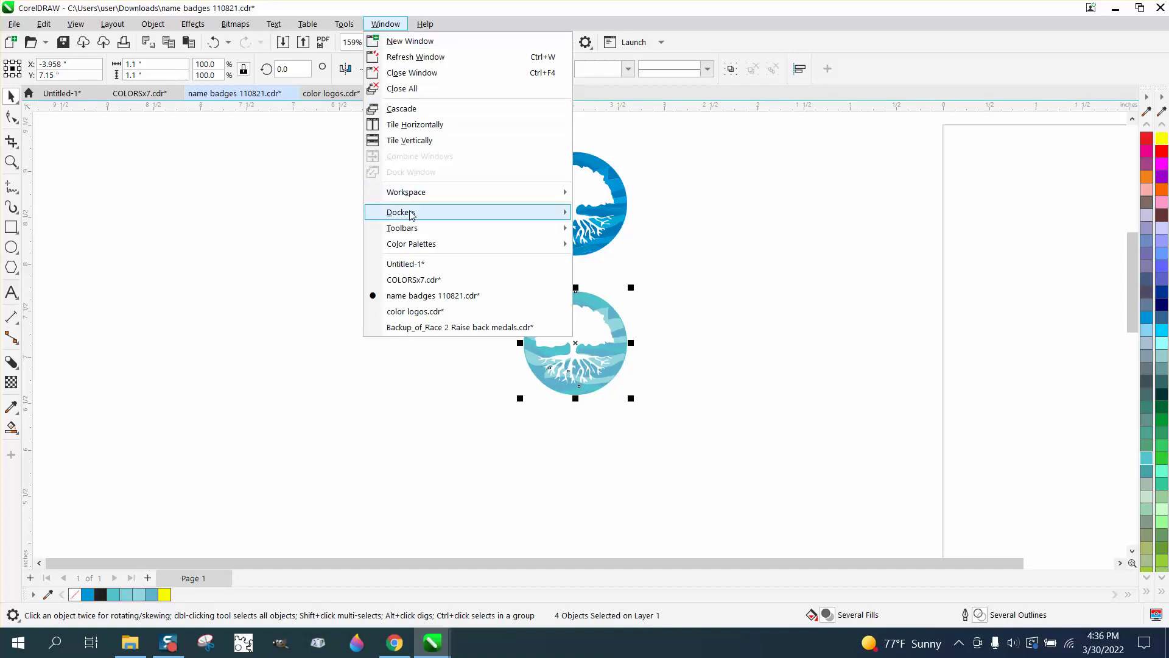
{"action": "mouse_move", "coordinate": [411, 247]}
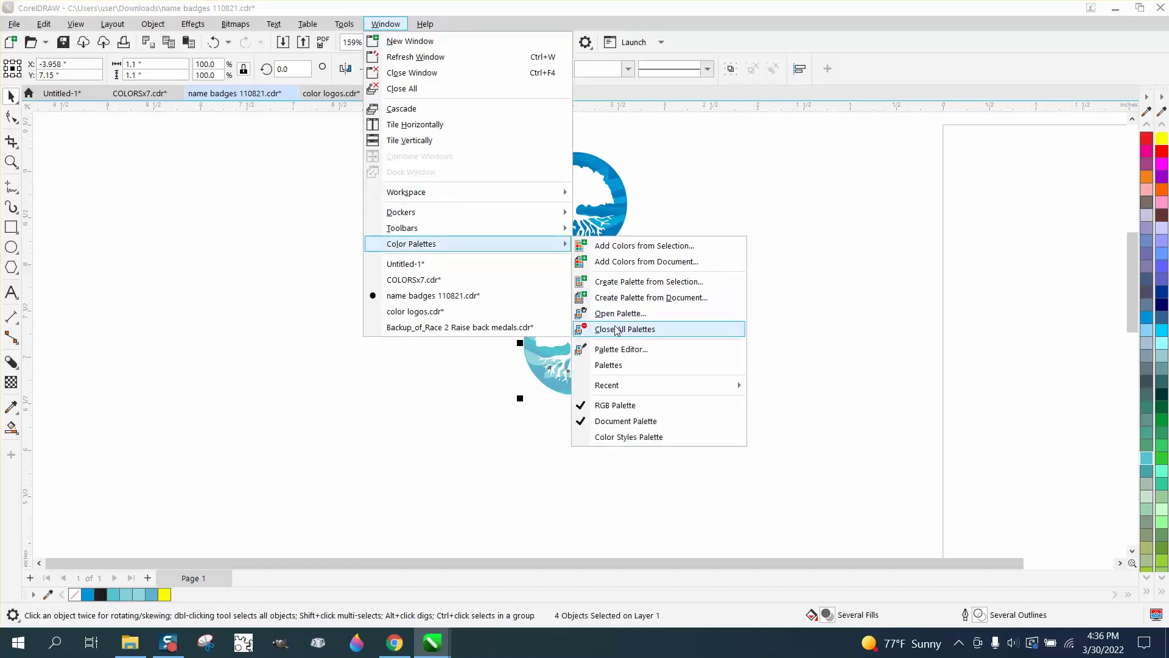
{"action": "left_click", "coordinate": [611, 366]}
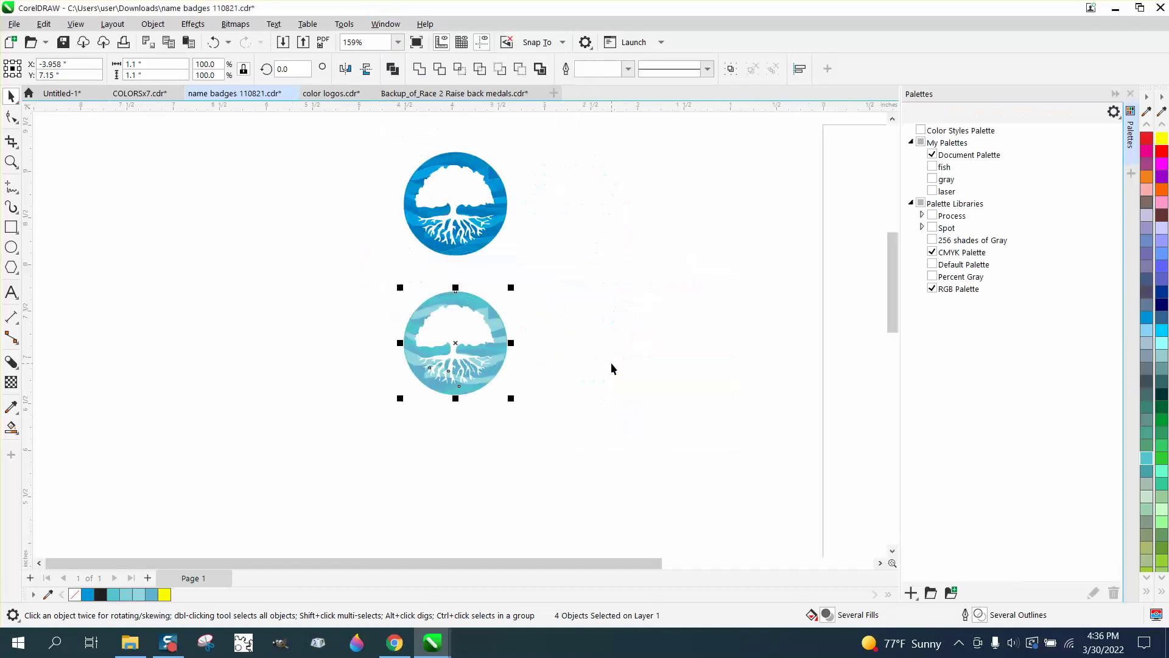
{"action": "left_click", "coordinate": [932, 289]}
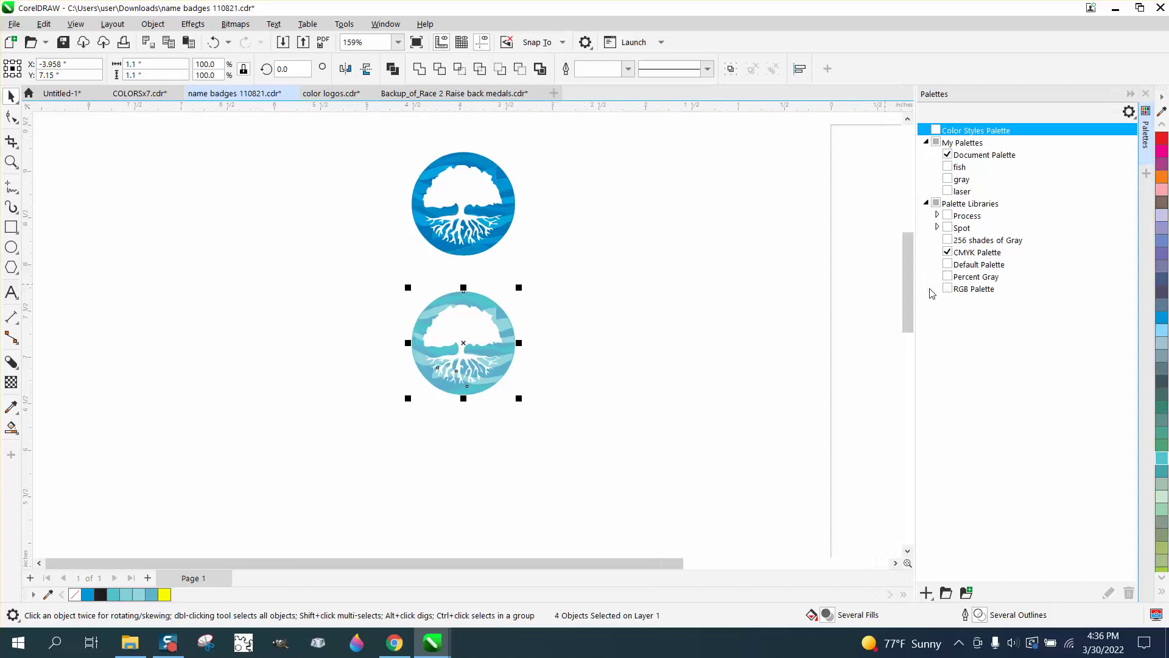
{"action": "left_click", "coordinate": [669, 271]}
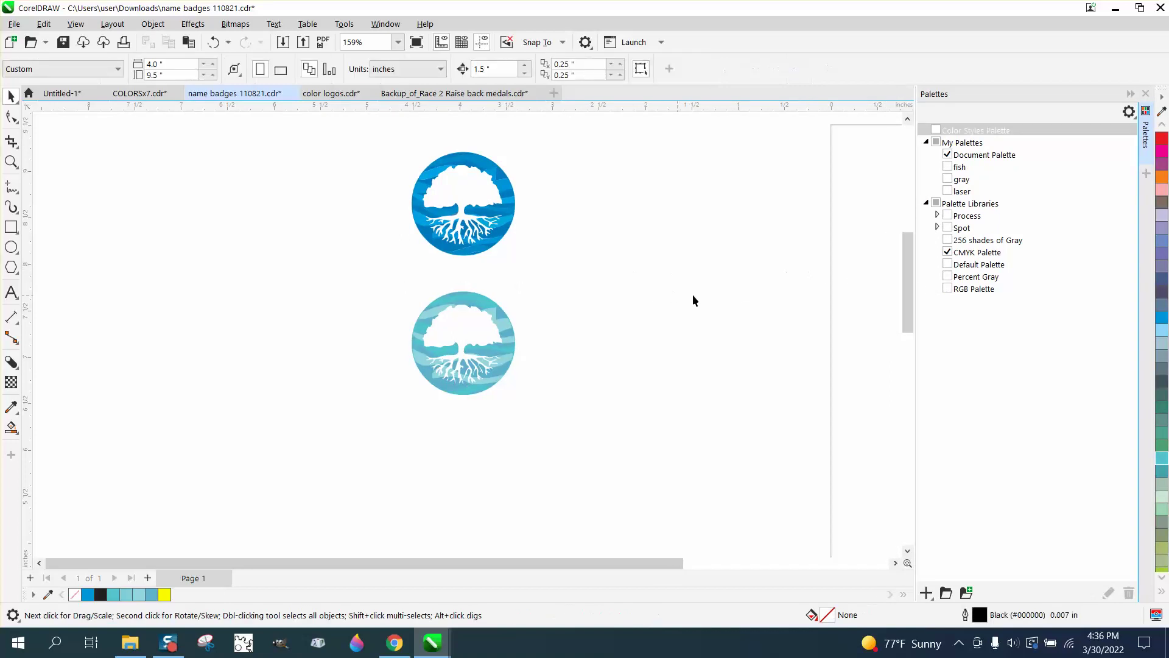
{"action": "left_click", "coordinate": [1145, 94]}
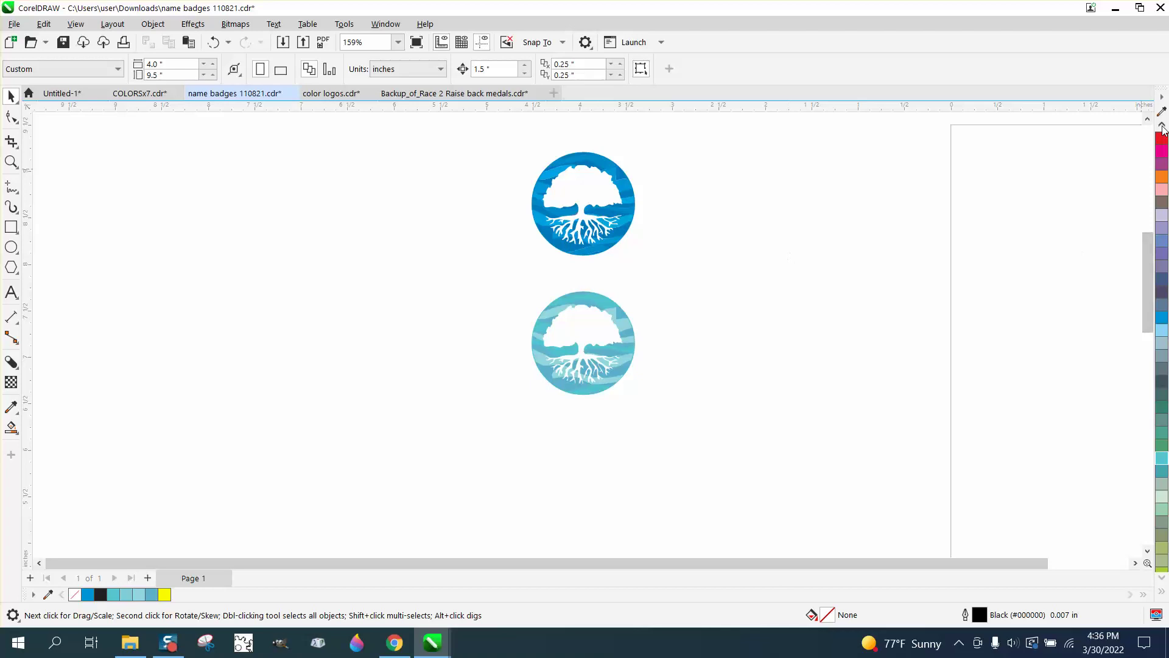
{"action": "left_click", "coordinate": [1162, 127]}
{"action": "left_click", "coordinate": [1162, 127]}
{"action": "left_click", "coordinate": [1162, 127]}
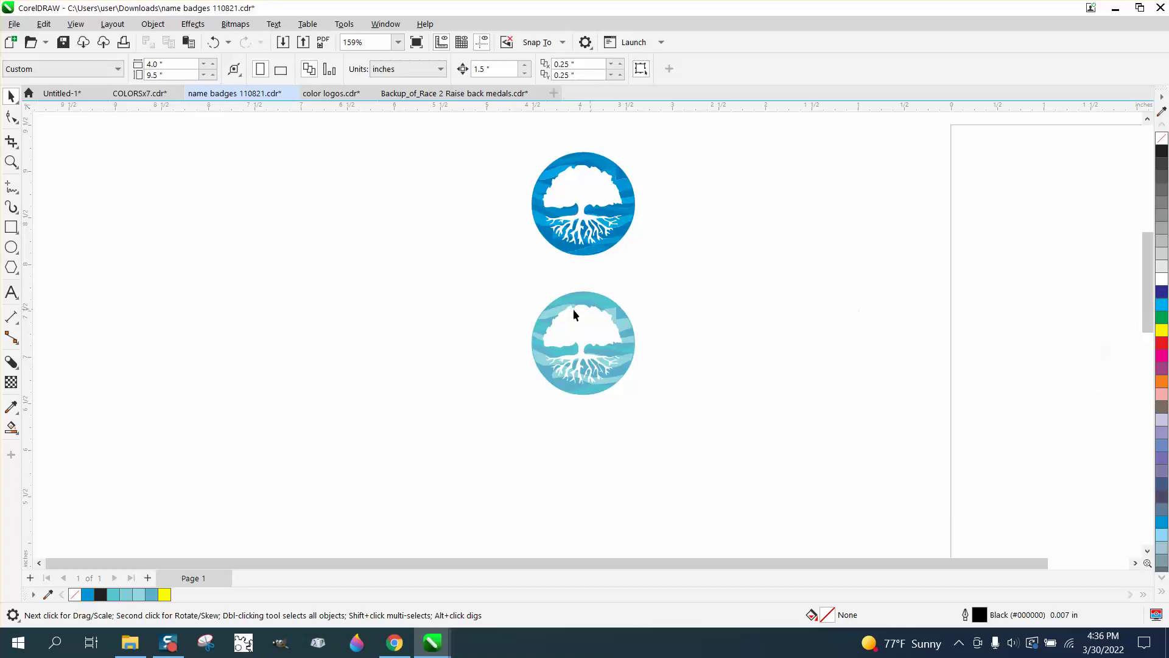
{"action": "left_click", "coordinate": [11, 161]}
{"action": "left_click_drag", "start_coordinate": [518, 281], "coordinate": [738, 423]}
{"action": "scroll", "coordinate": [738, 425], "scroll_direction": "down", "scroll_amount": 4}
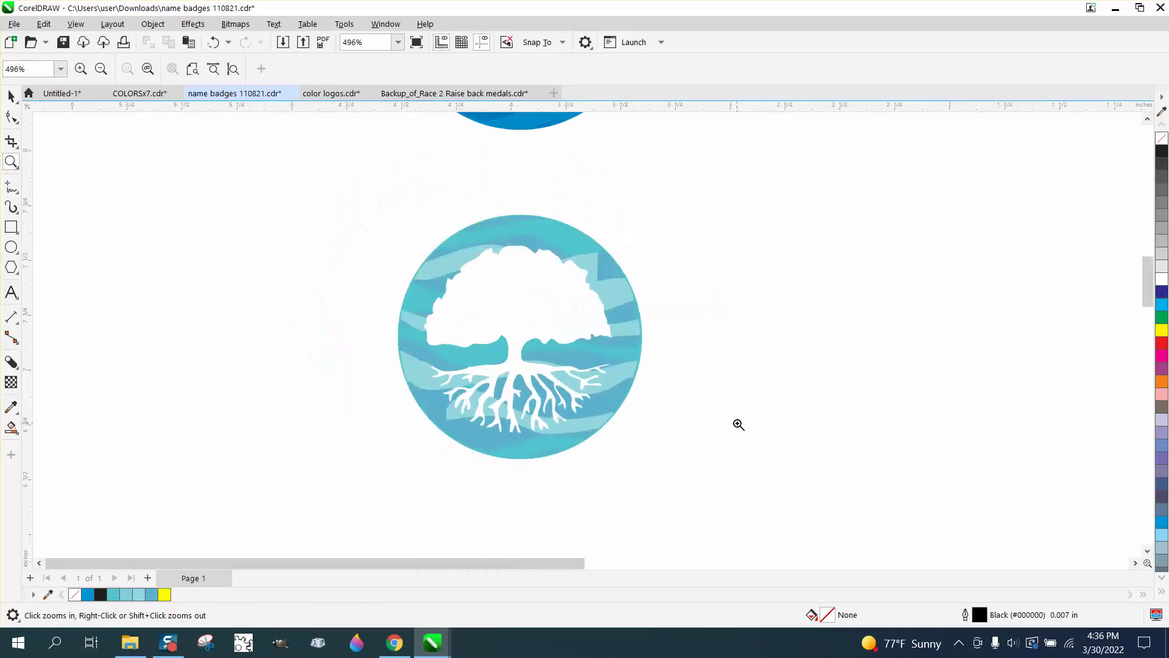
{"action": "left_click", "coordinate": [11, 96]}
{"action": "scroll", "coordinate": [519, 281], "scroll_direction": "down", "scroll_amount": 2}
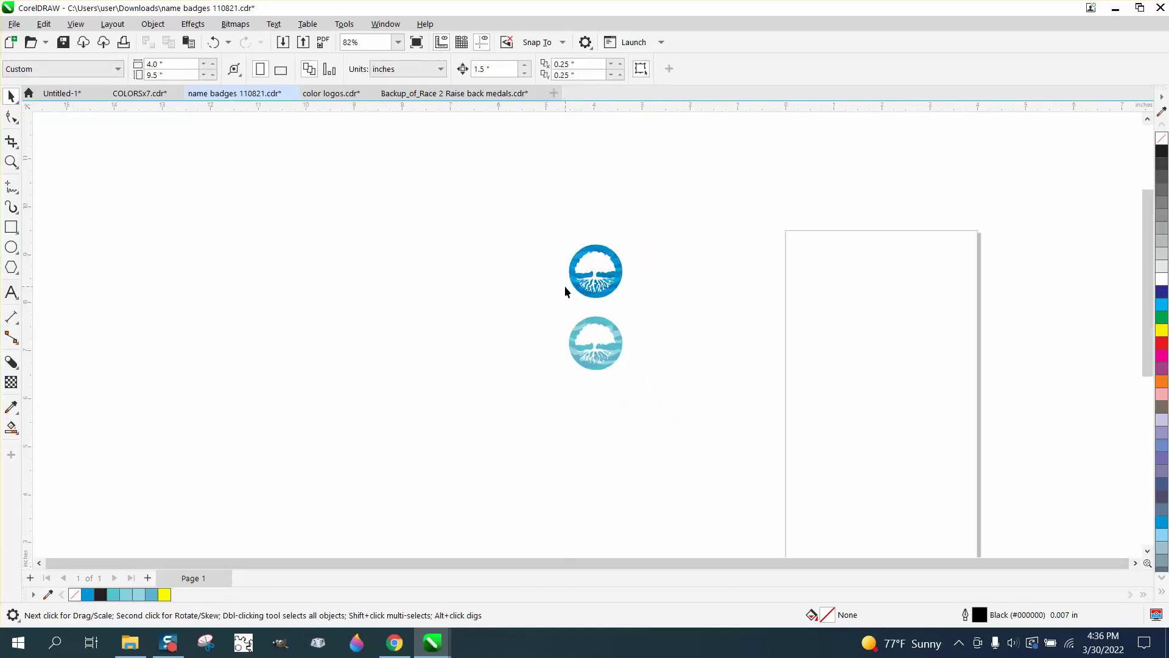
{"action": "left_click", "coordinate": [11, 162]}
{"action": "left_click_drag", "start_coordinate": [539, 249], "coordinate": [729, 386]}
{"action": "left_click_drag", "start_coordinate": [393, 349], "coordinate": [713, 519]}
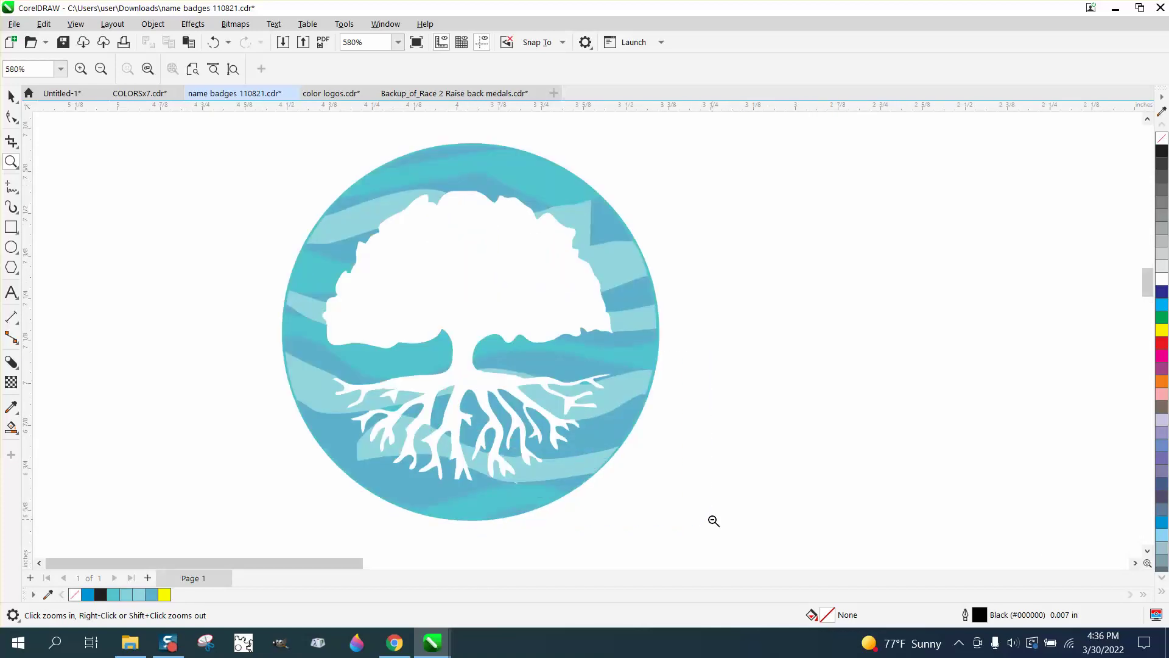